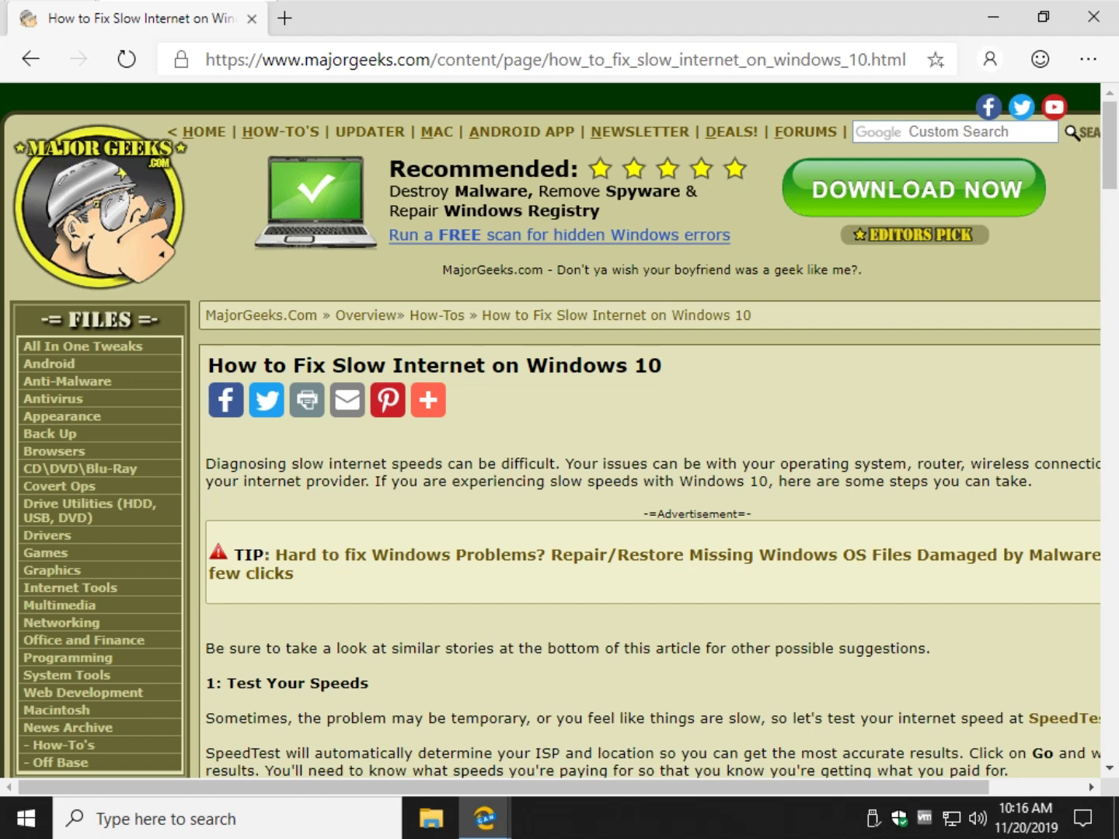
- Scroll the guide past SpeedTest to section 2, Configure Bandwidth Allocation, and its Limit reservable bandwidth screenshot
scroll(560, 428, "down", 3)
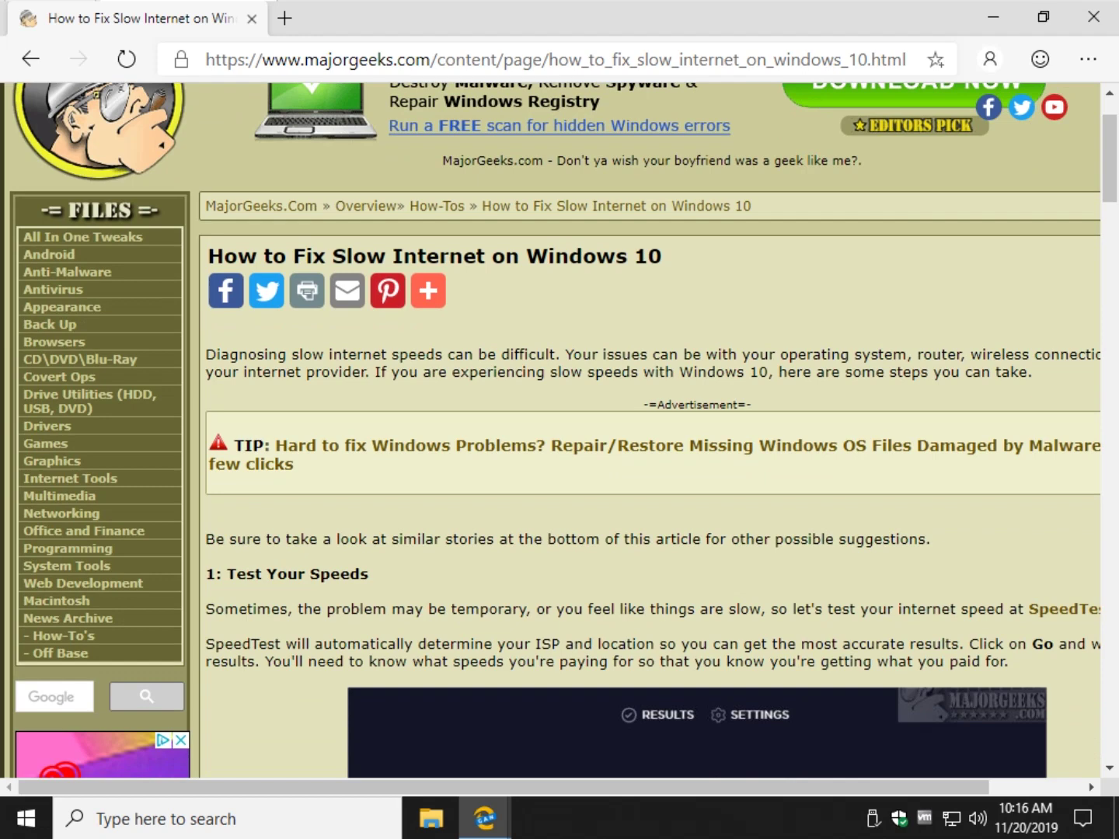
scroll(559, 428, "down", 5)
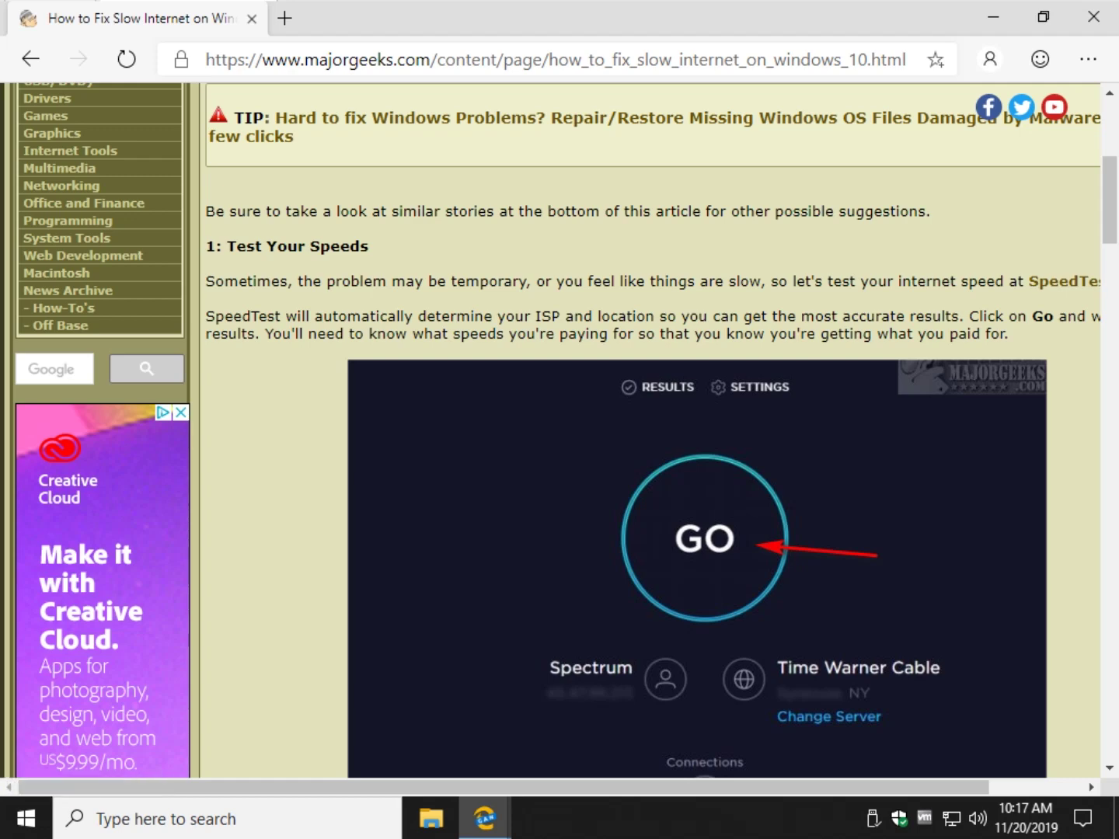
scroll(653, 428, "down", 2)
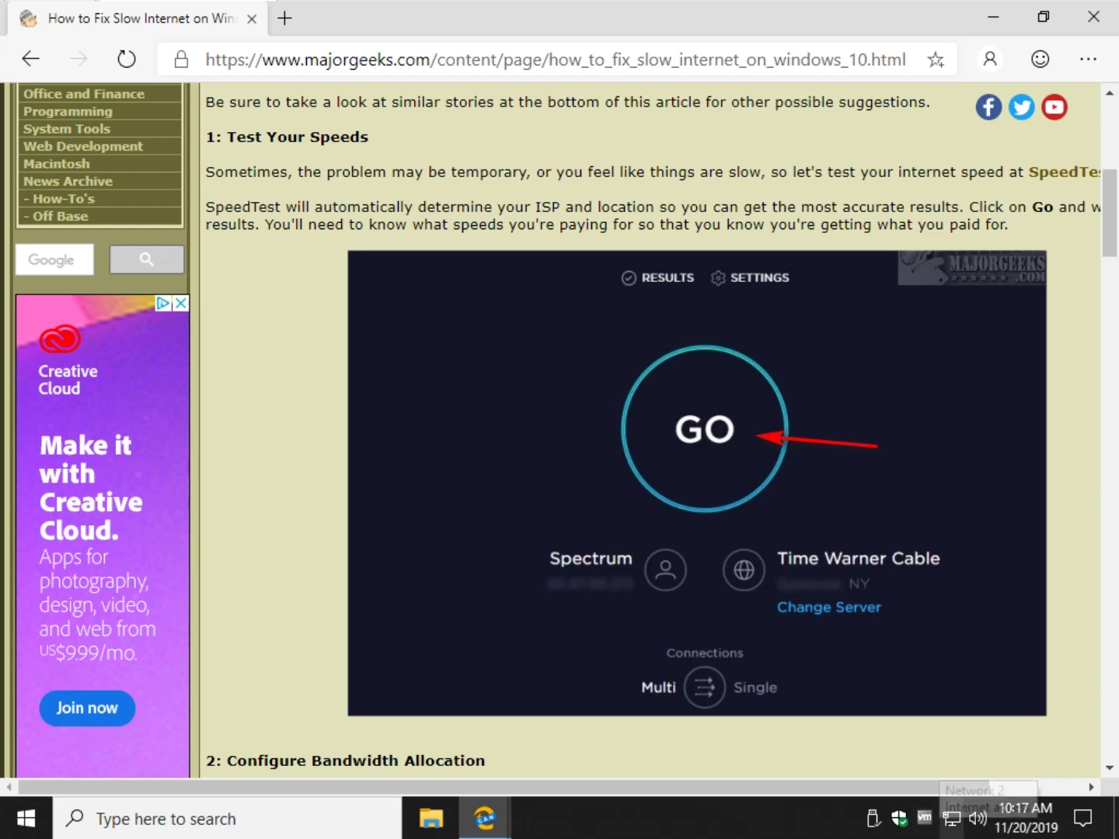
scroll(653, 431, "down", 8)
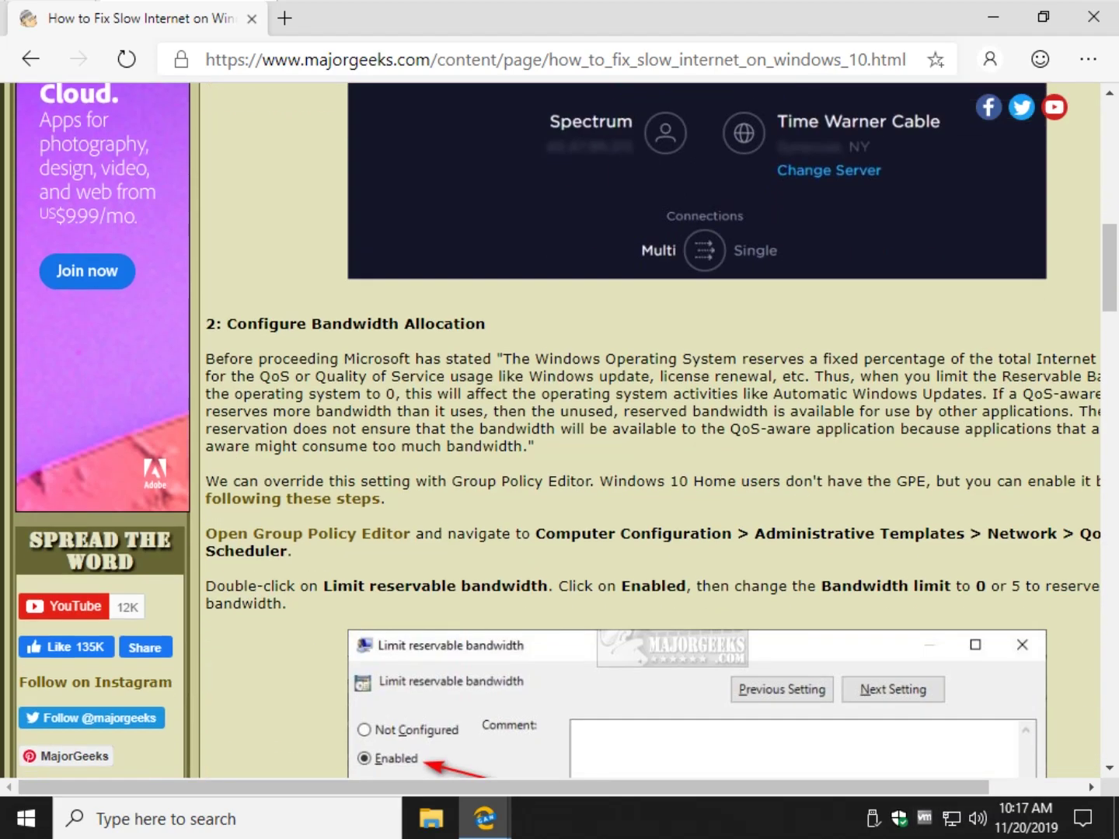
left_click_drag(208, 358, 536, 446)
left_click(536, 446)
scroll(565, 430, "down", 2)
scroll(566, 432, "down", 2)
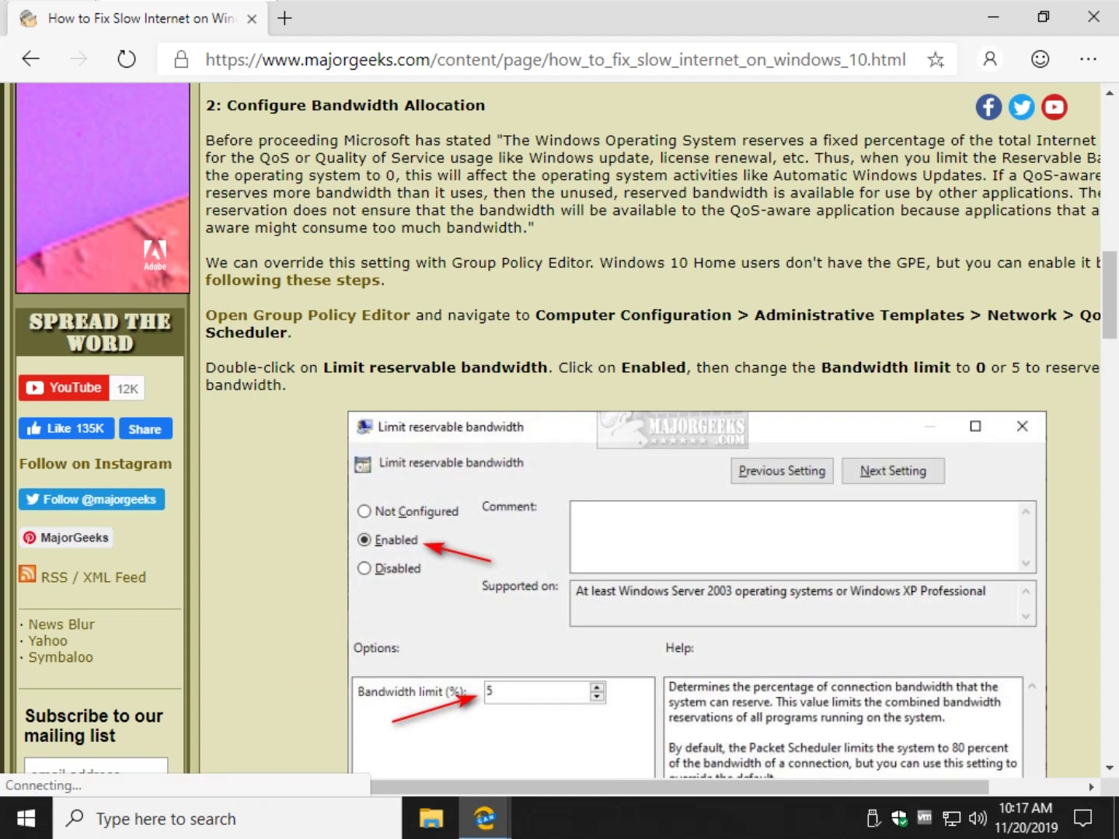
scroll(566, 430, "down", 2)
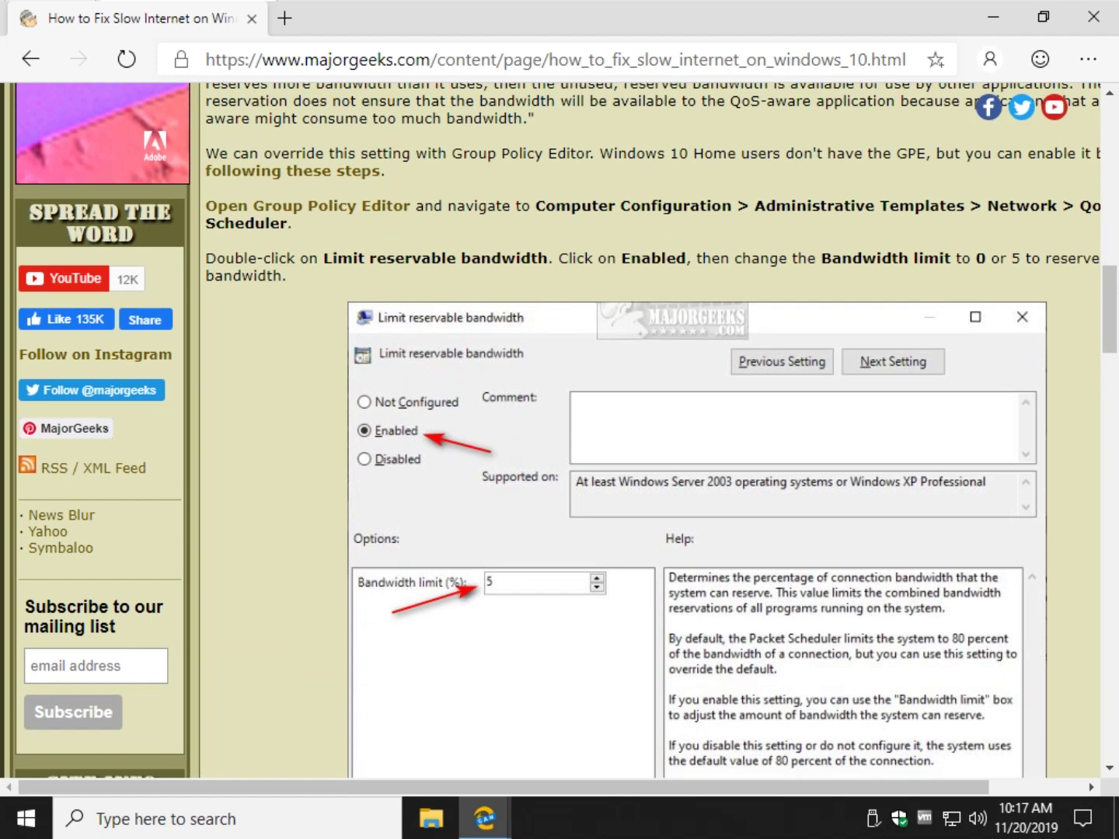
scroll(310, 280, "up", 2)
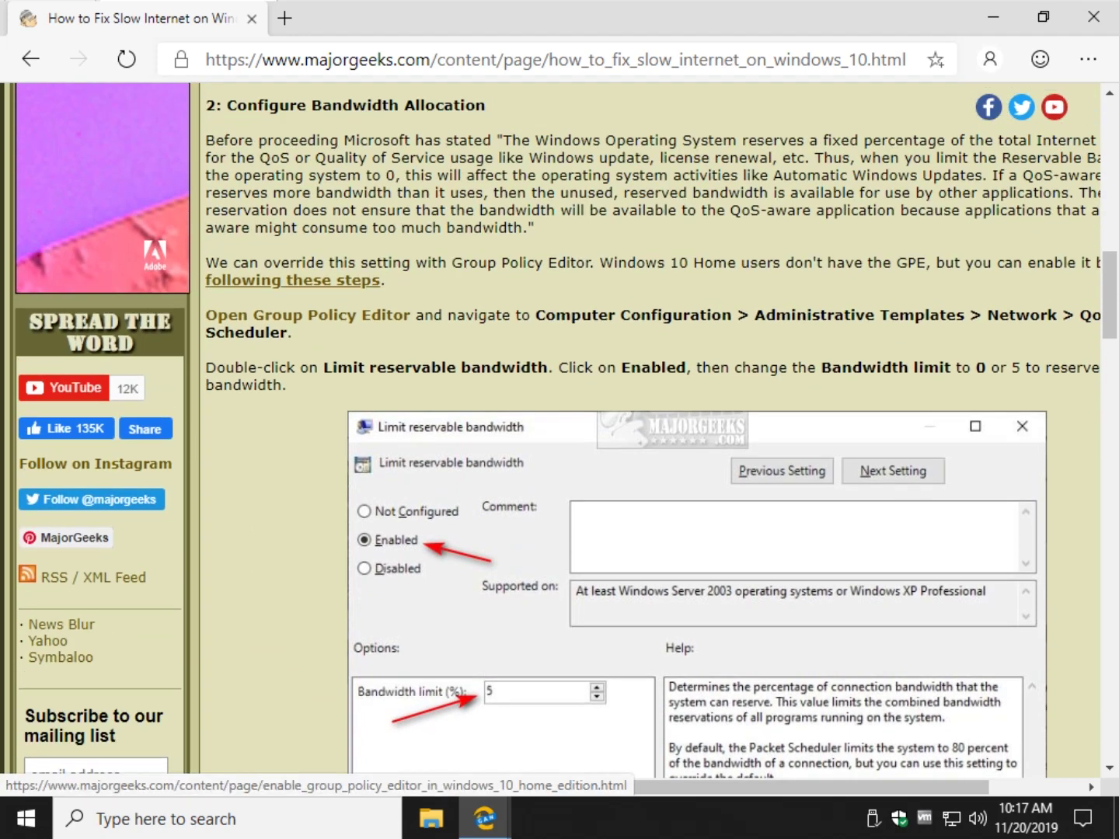
scroll(654, 432, "down", 2)
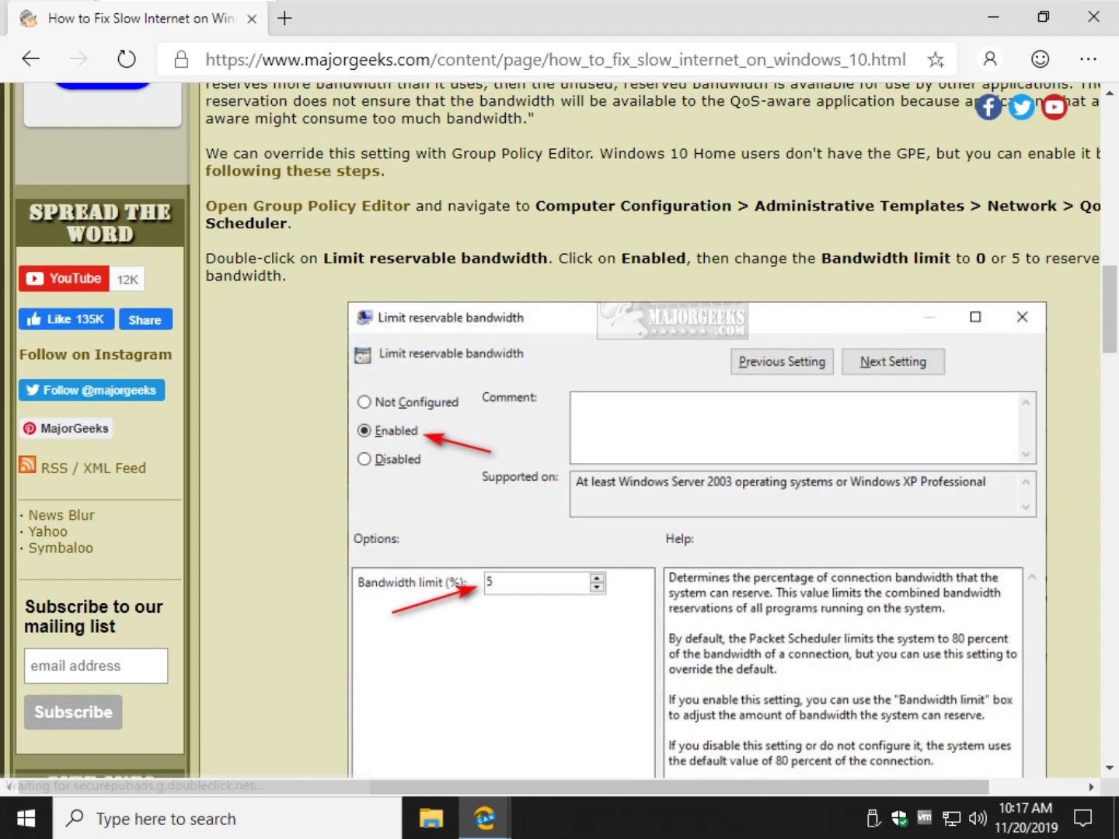
scroll(550, 436, "up", 2)
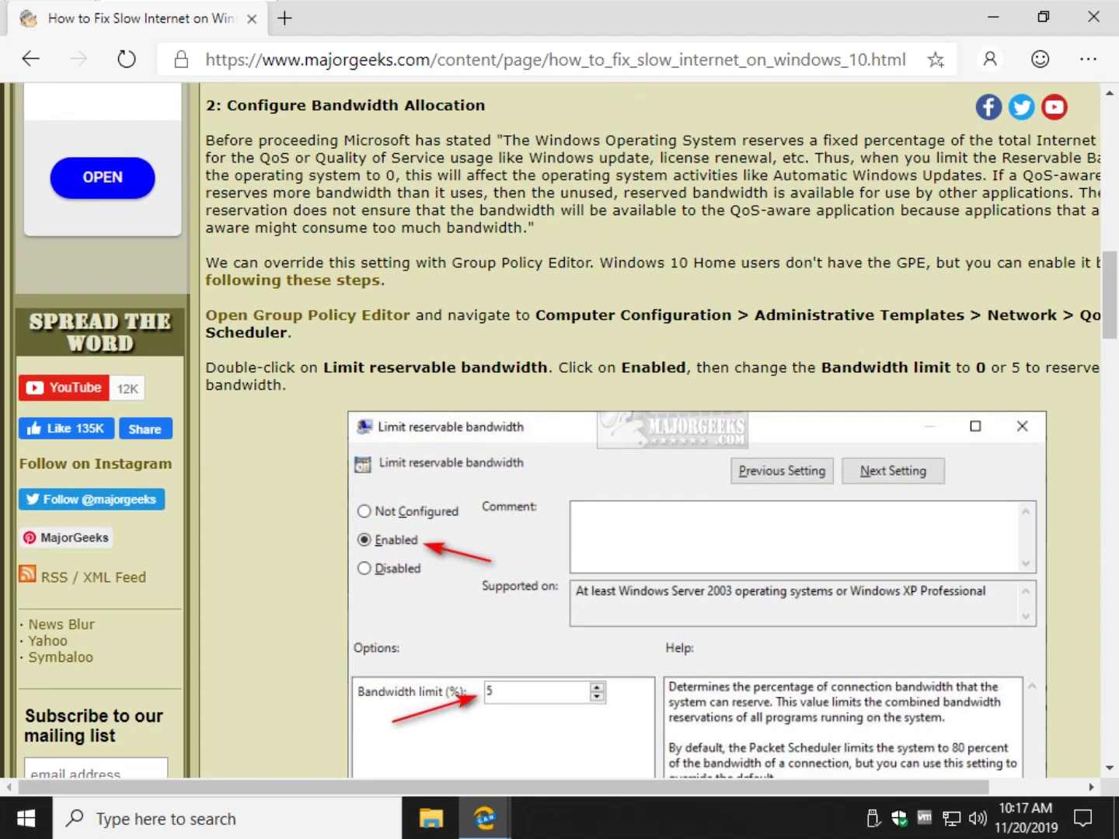
- Run gpedit.msc from the Win+R Run box to open the Local Group Policy Editor
key("super+r")
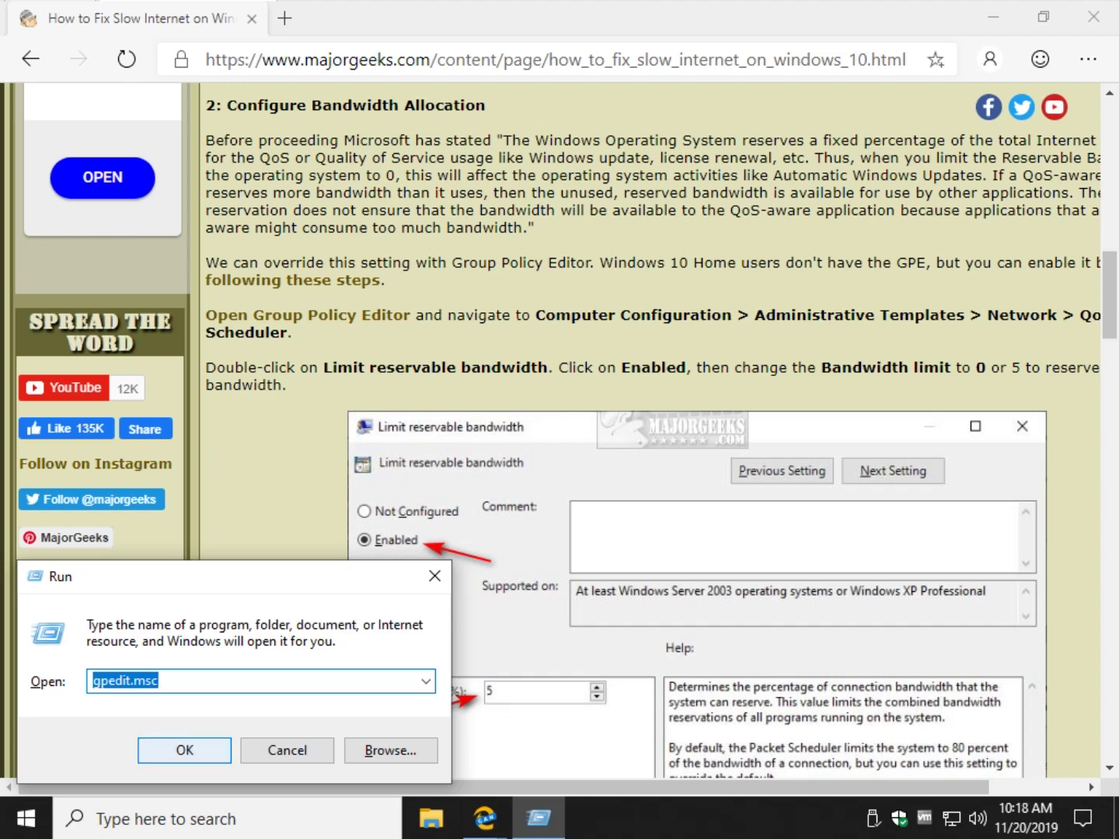
key("Return")
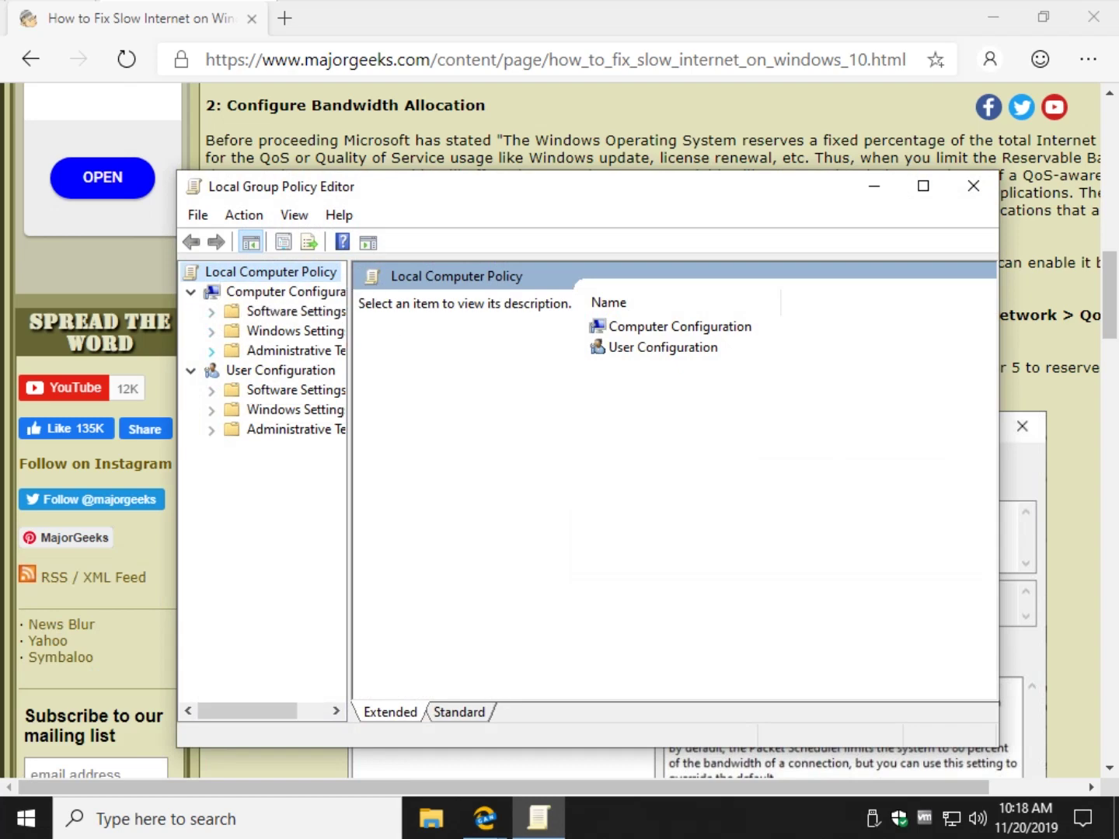
- Navigate to Computer Configuration > Administrative Templates > Network > QoS Packet Scheduler
left_click(211, 351)
left_click(233, 390)
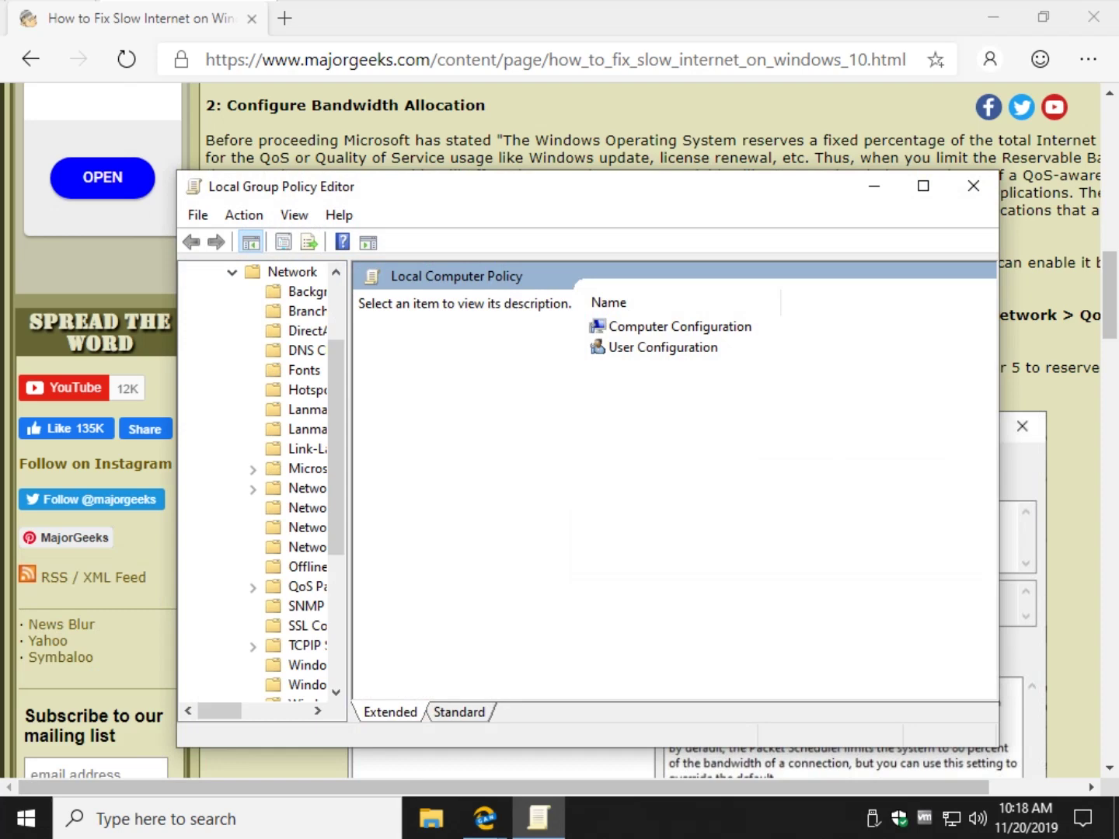
left_click_drag(349, 388, 453, 389)
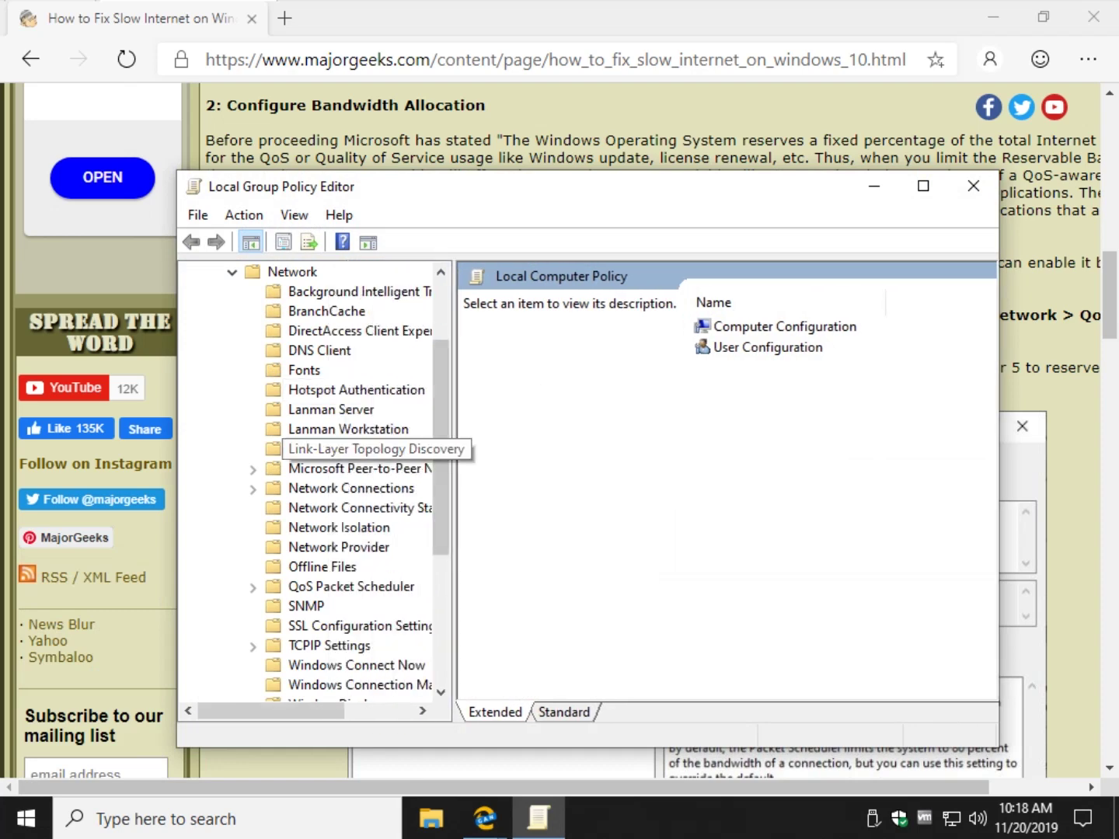
scroll(311, 449, "down", 4)
left_click(353, 330)
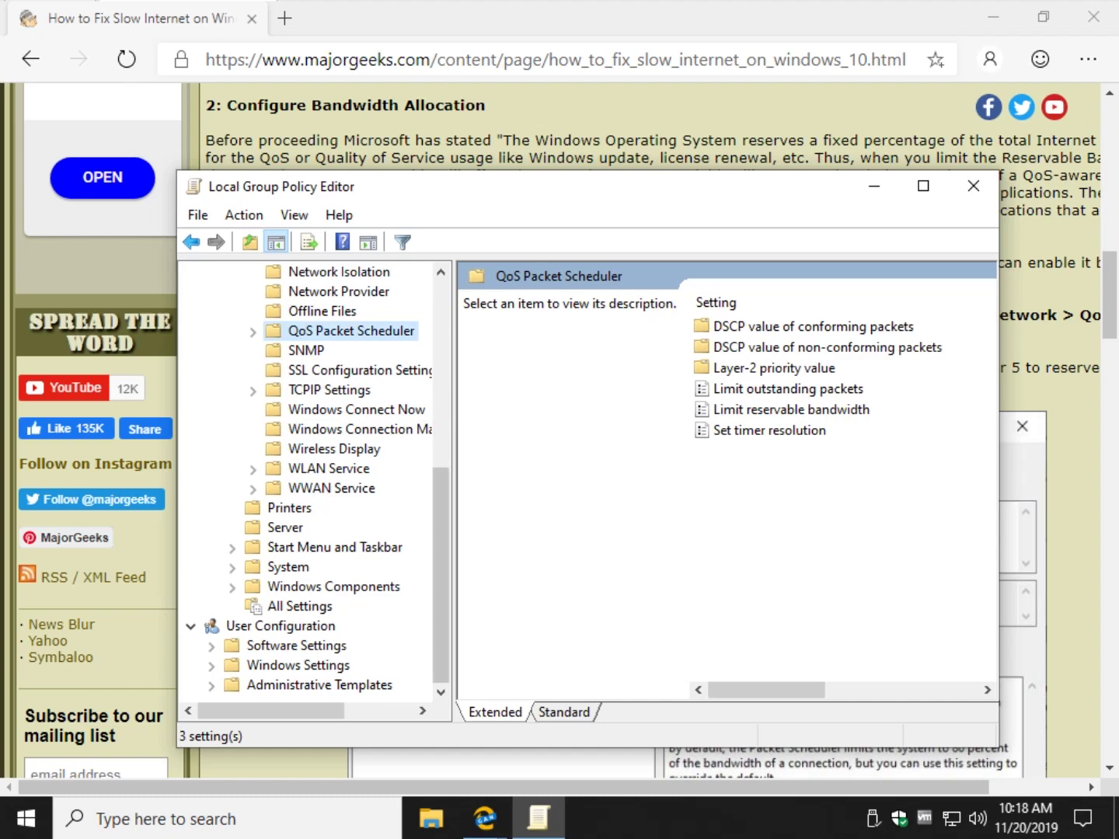
- Enable the Limit reservable bandwidth policy with a 5 percent bandwidth limit and apply it
double_click(792, 408)
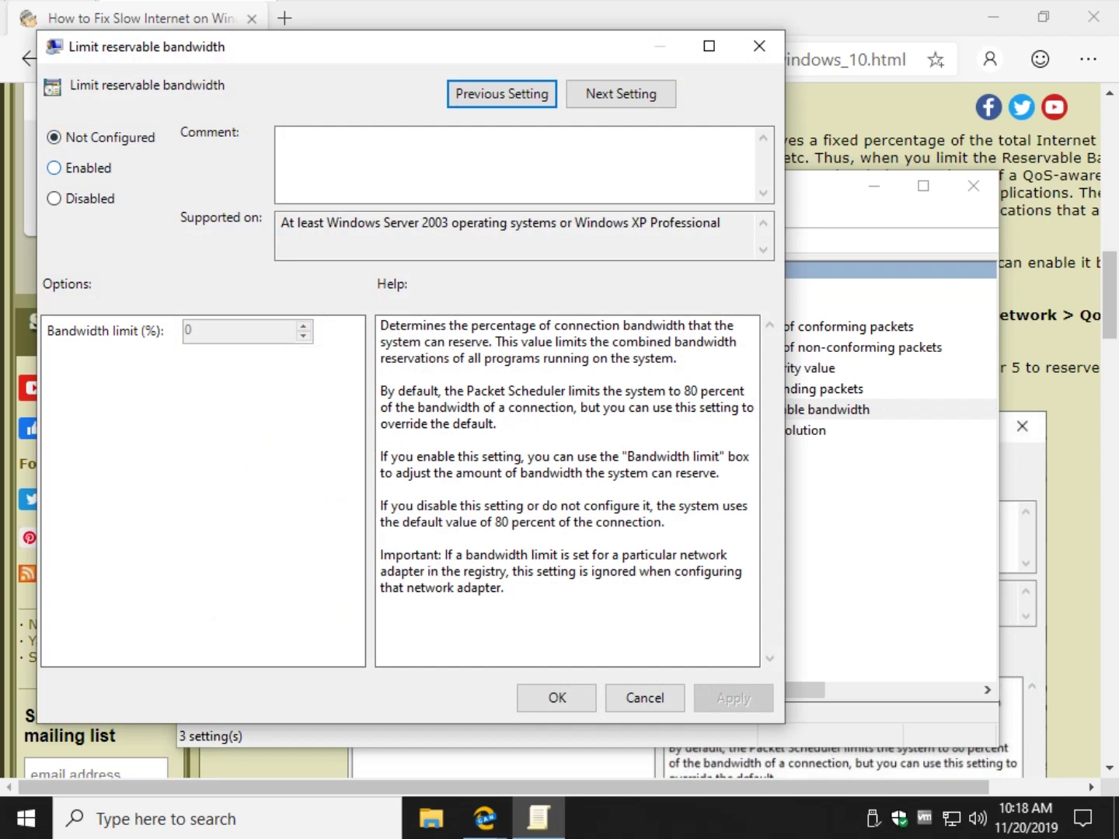
left_click(53, 168)
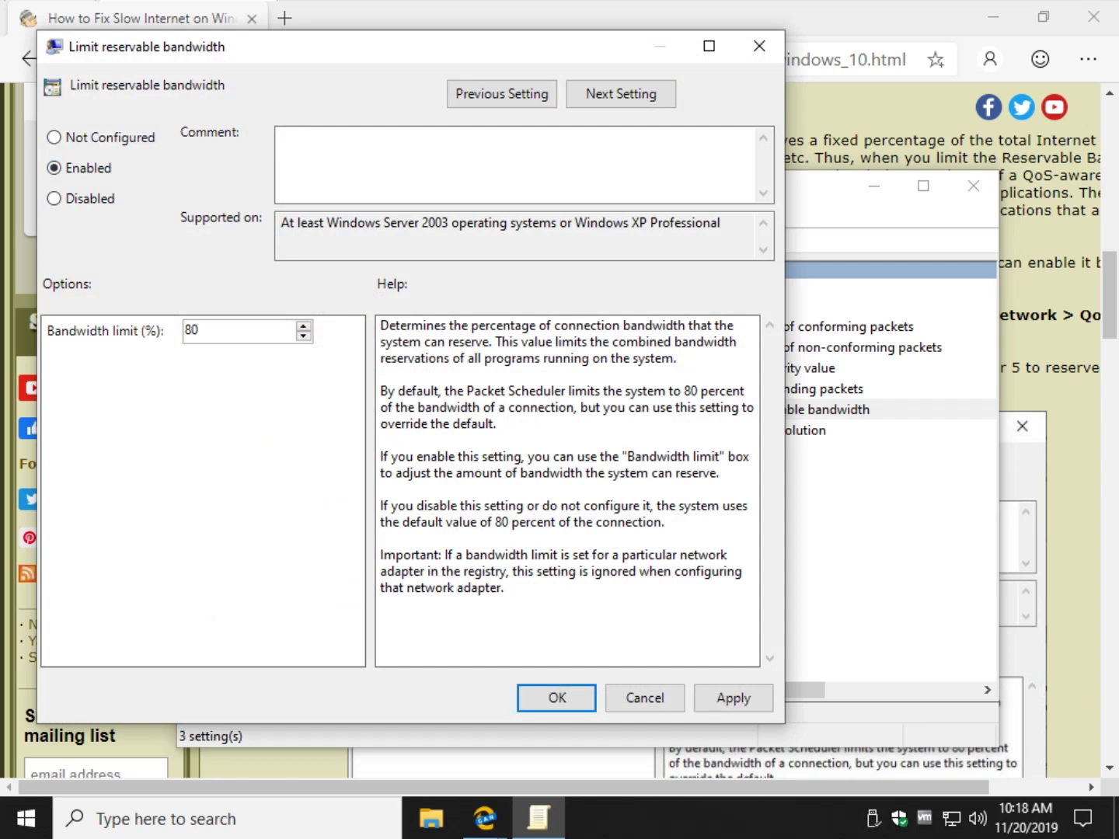
double_click(192, 330)
type("0")
double_click(188, 329)
type("5")
scroll(1049, 544, "down", 8)
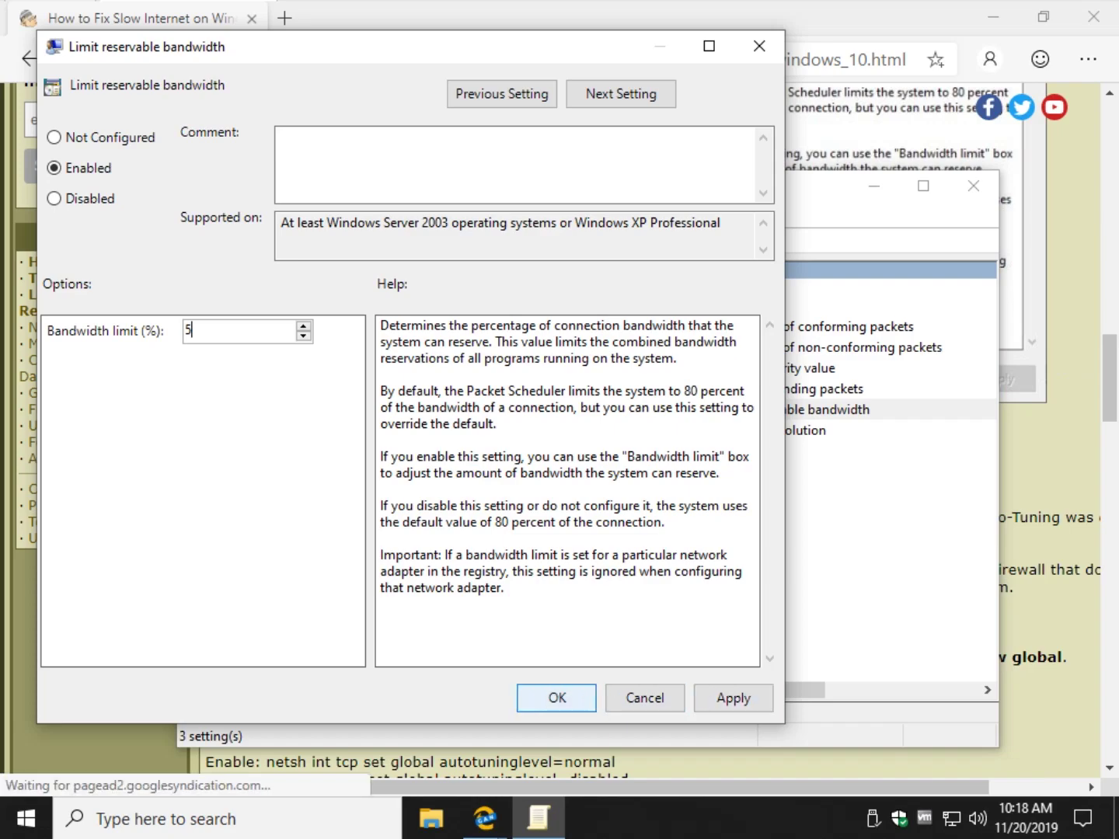
key("Return")
key("Return")
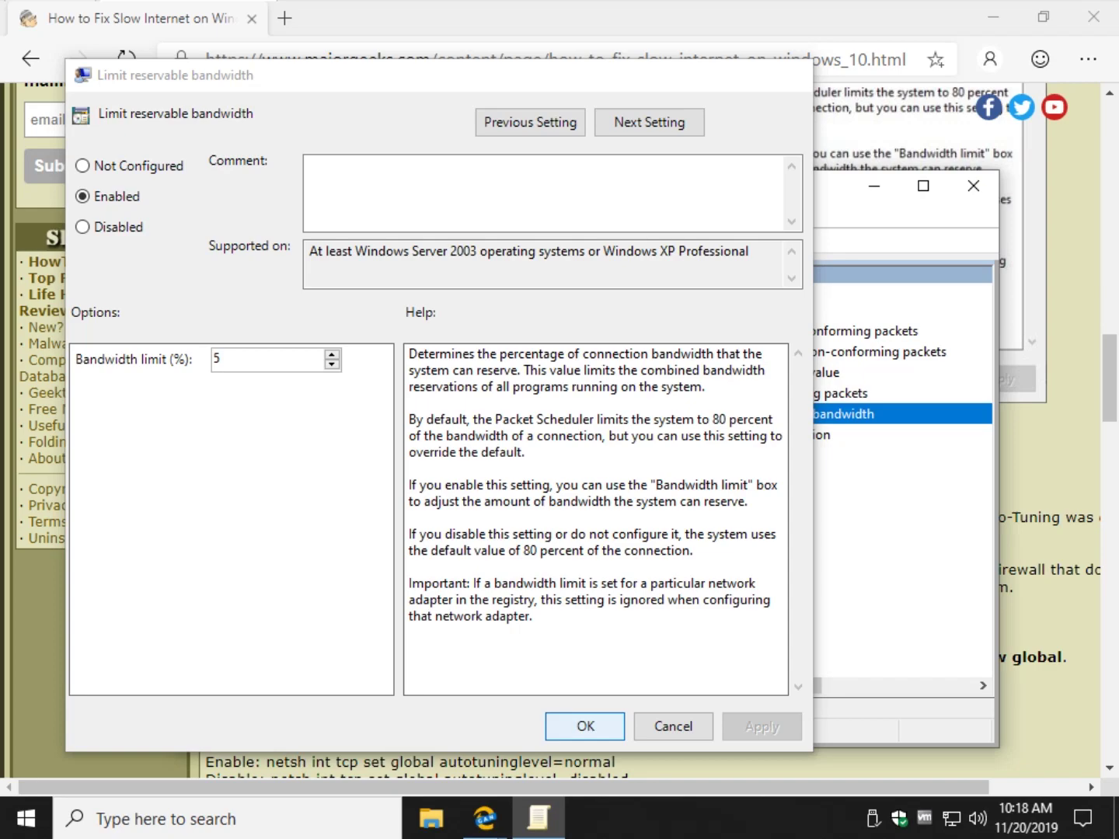
key("Return")
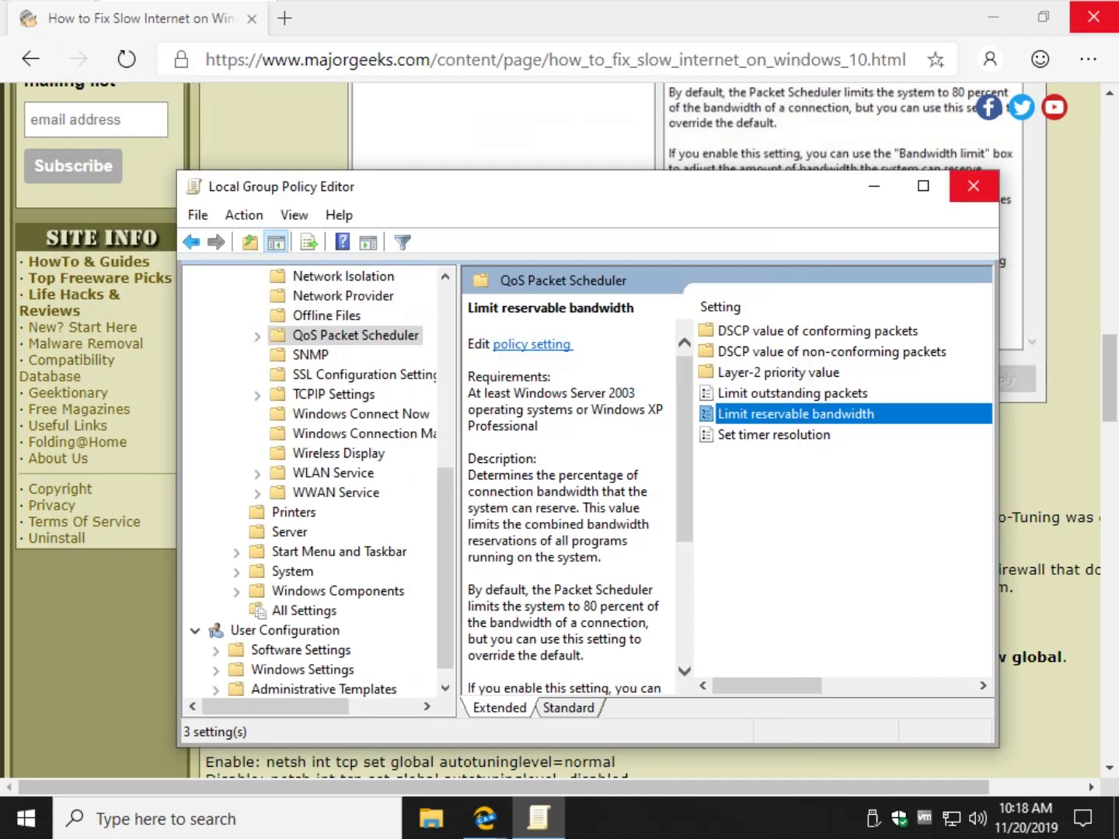
- Close the Group Policy Editor and scroll the guide to section 3, Reset Windows Auto-Tuning Level
left_click(973, 186)
scroll(557, 431, "down", 3)
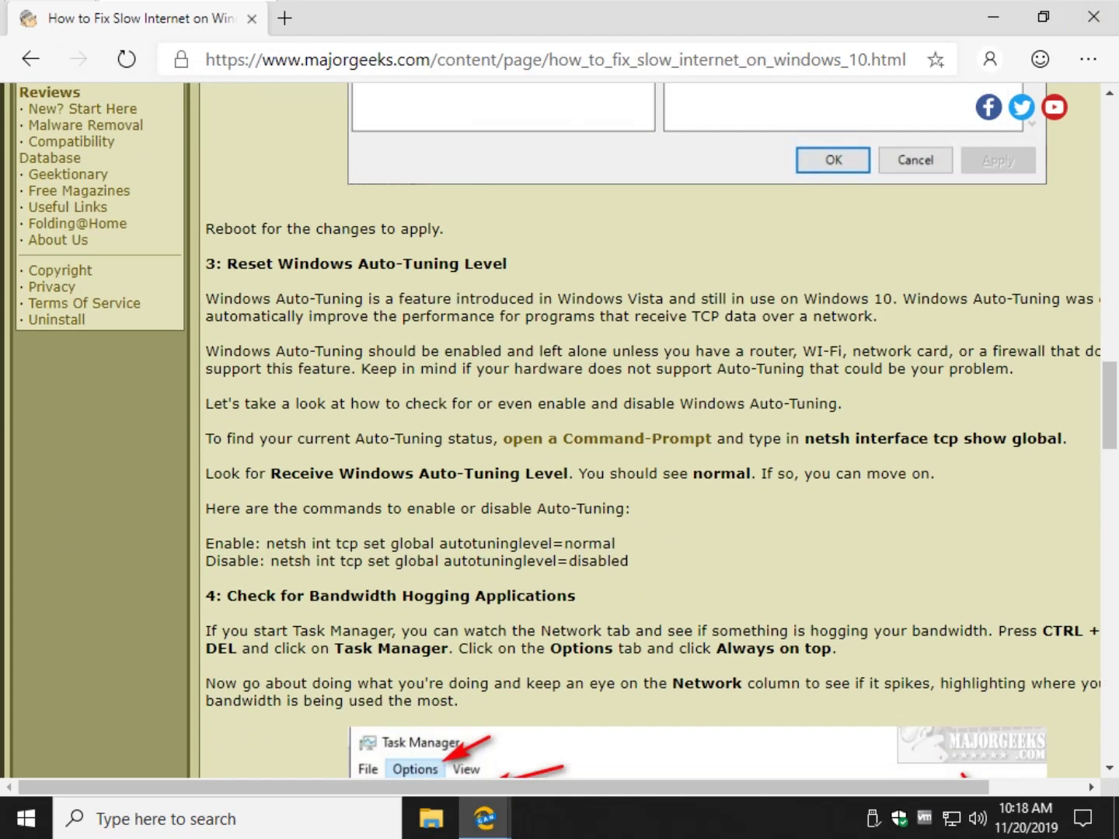
scroll(558, 430, "up", 10)
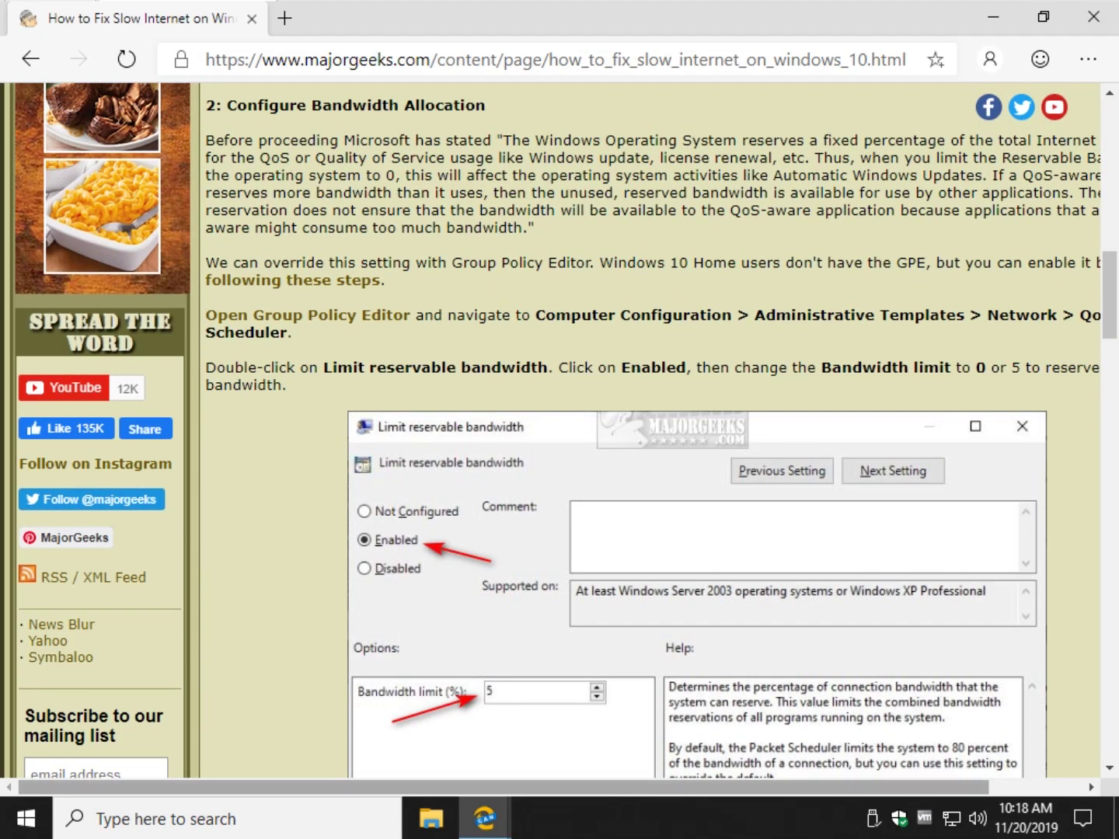
scroll(560, 431, "right", 3)
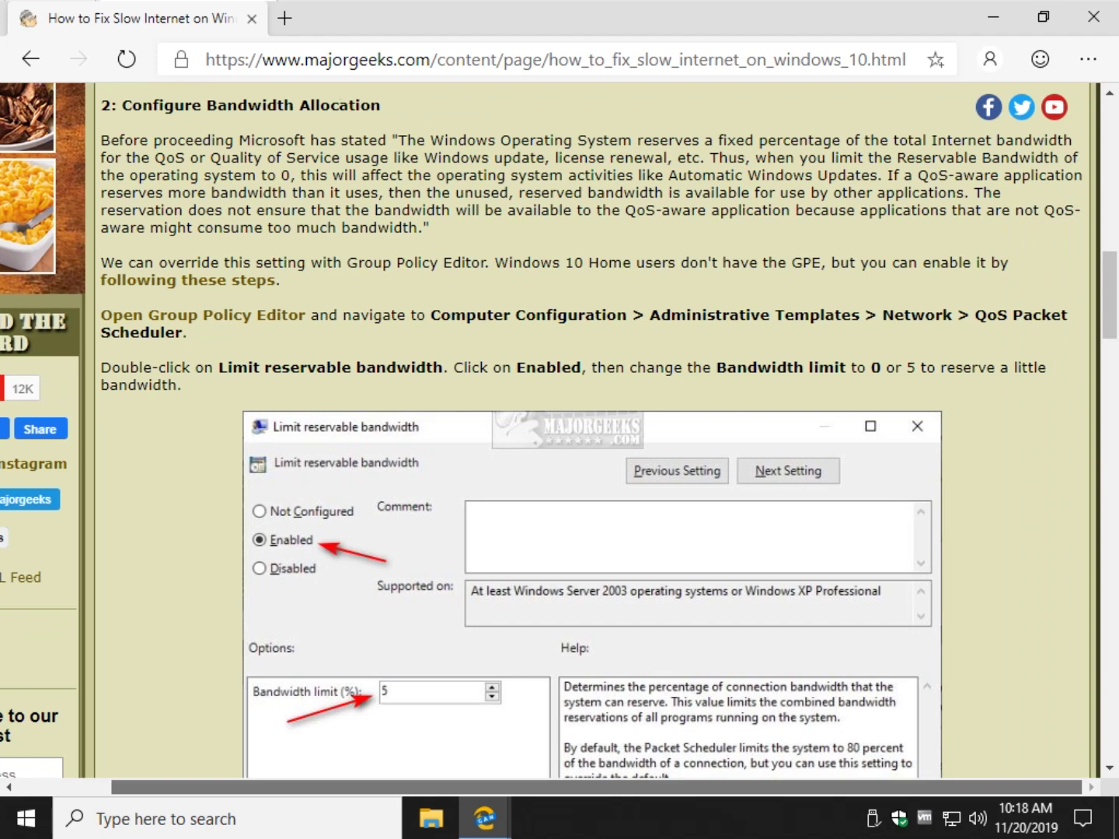
scroll(559, 431, "left", 3)
scroll(560, 431, "right", 3)
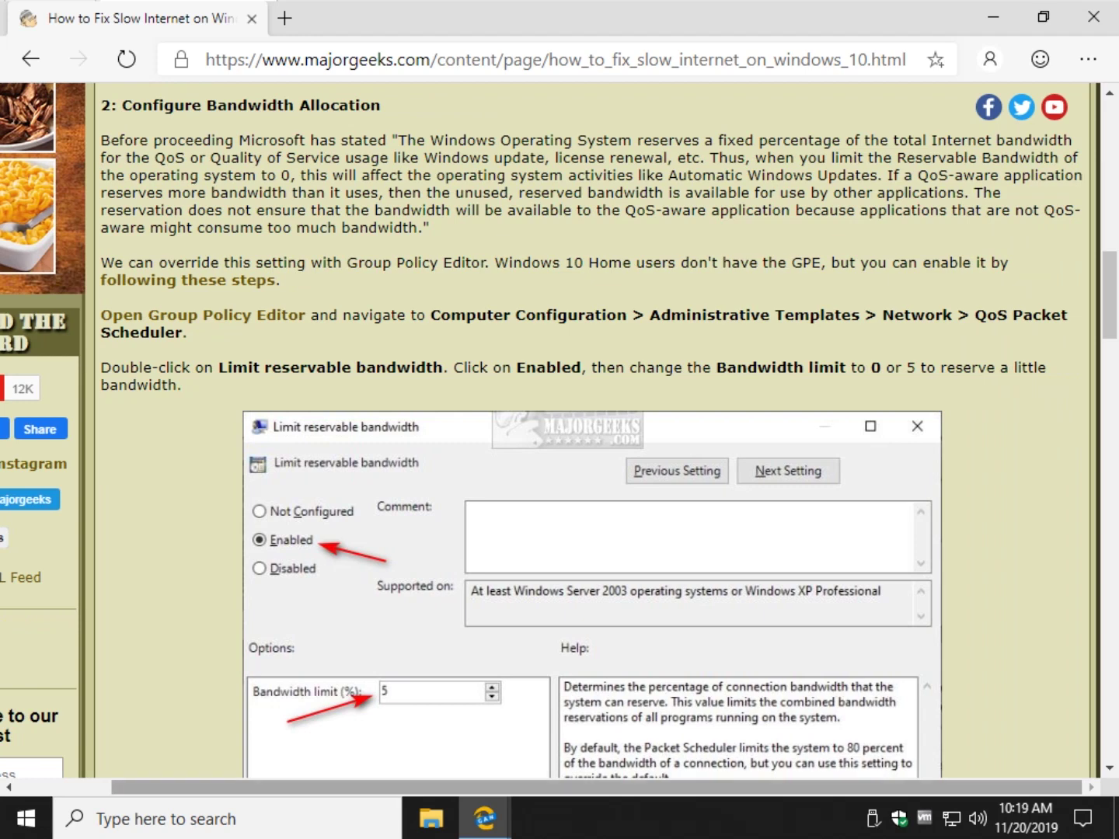
scroll(560, 431, "left", 3)
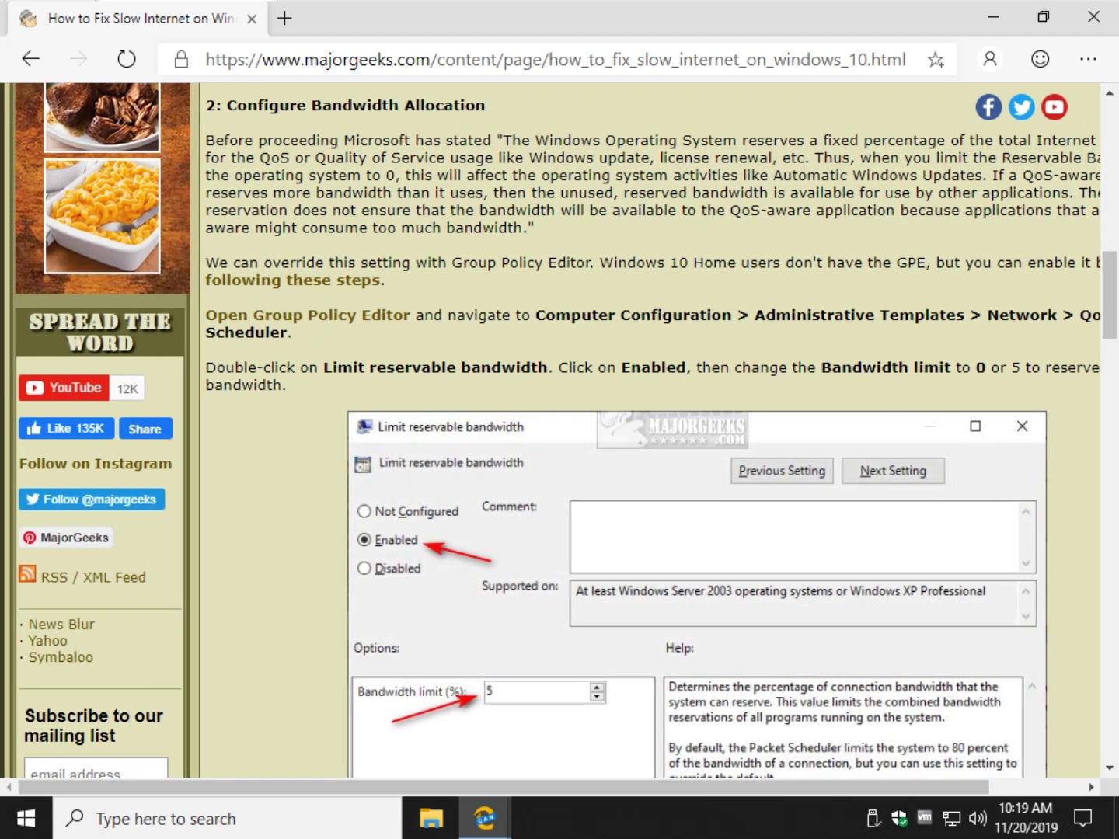
scroll(559, 431, "down", 3)
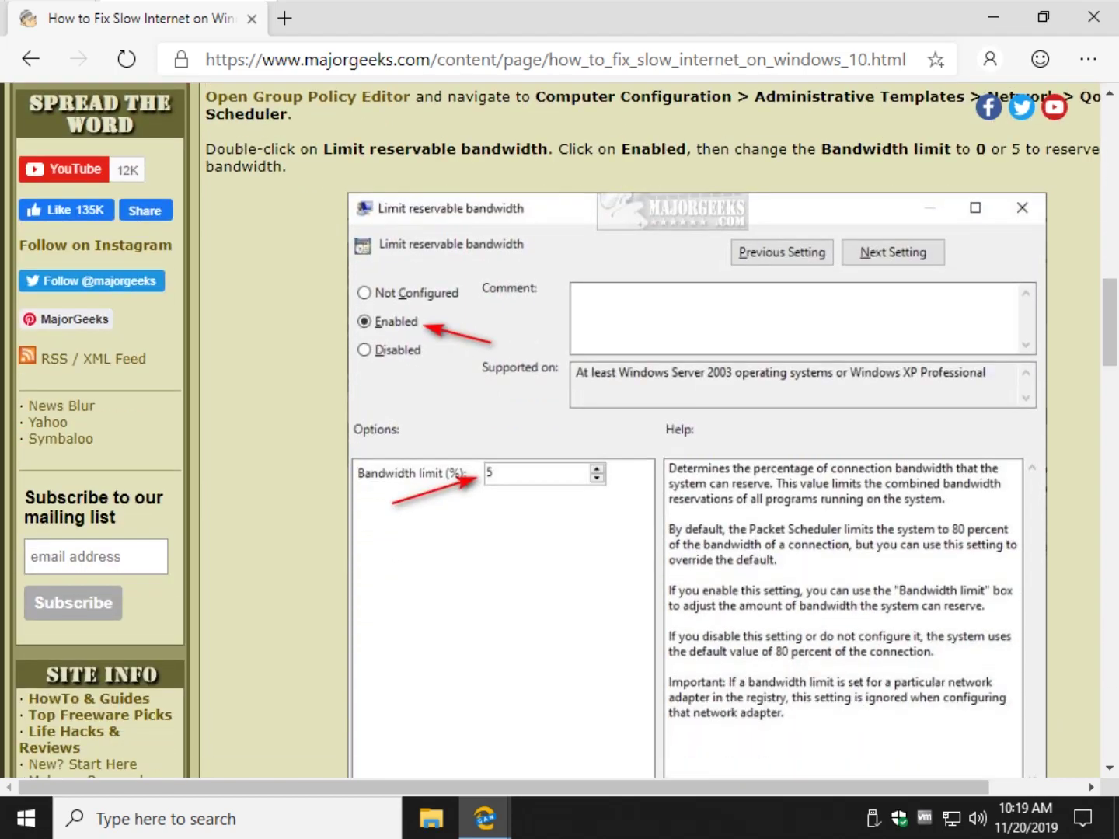
scroll(560, 431, "down", 6)
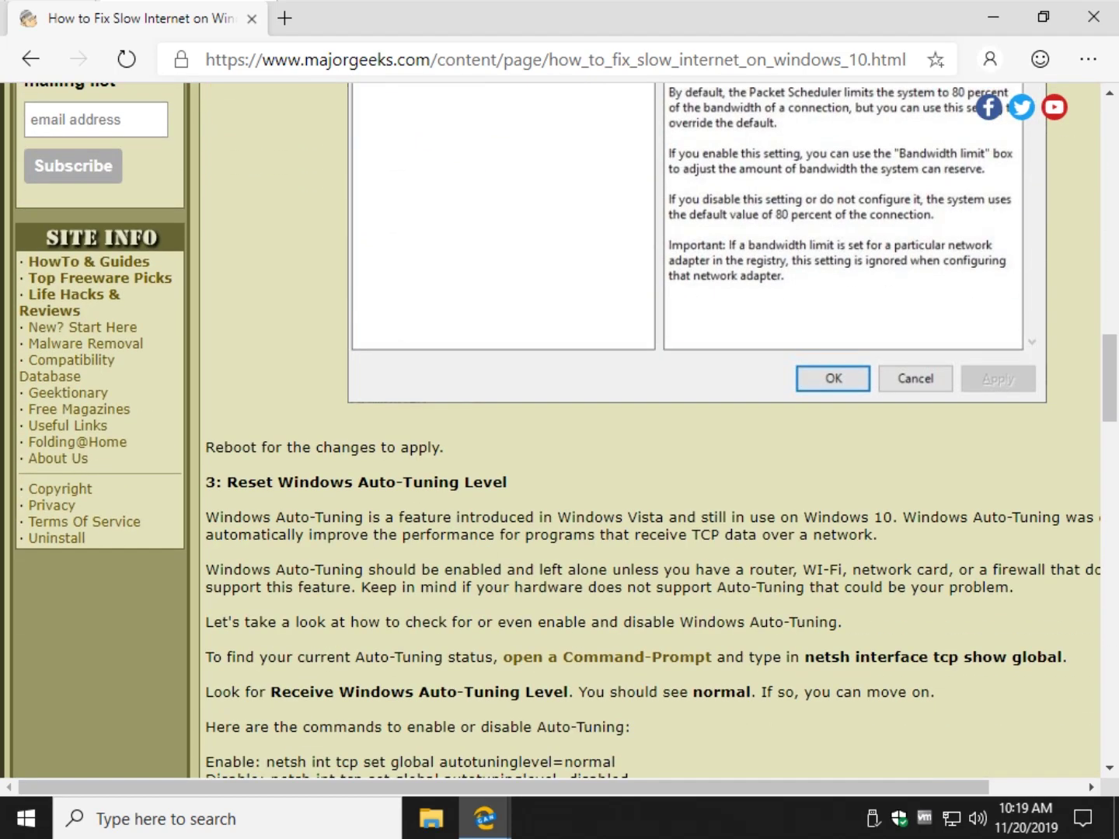
scroll(559, 431, "down", 5)
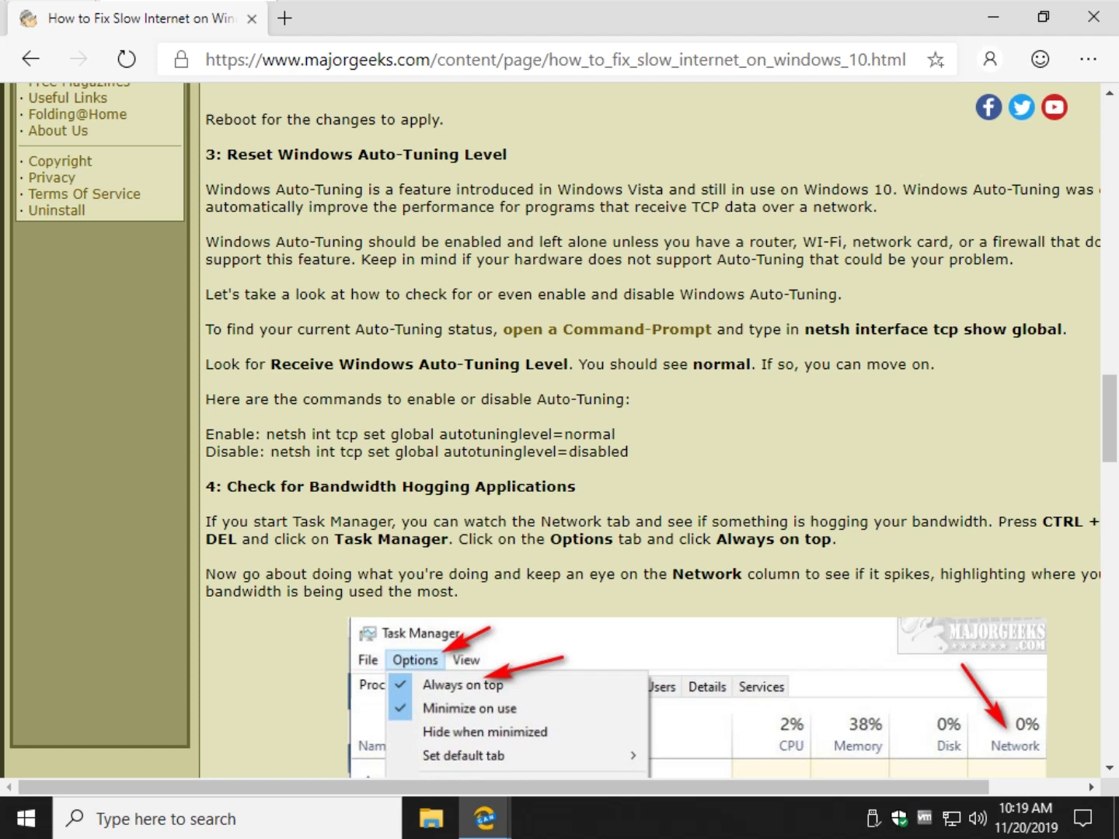
- Copy 'netsh interface tcp show global' and run it in an admin PowerShell, showing auto-tuning normal
left_click_drag(805, 329, 1063, 330)
right_click(886, 331)
left_click(684, 343)
key("super+x")
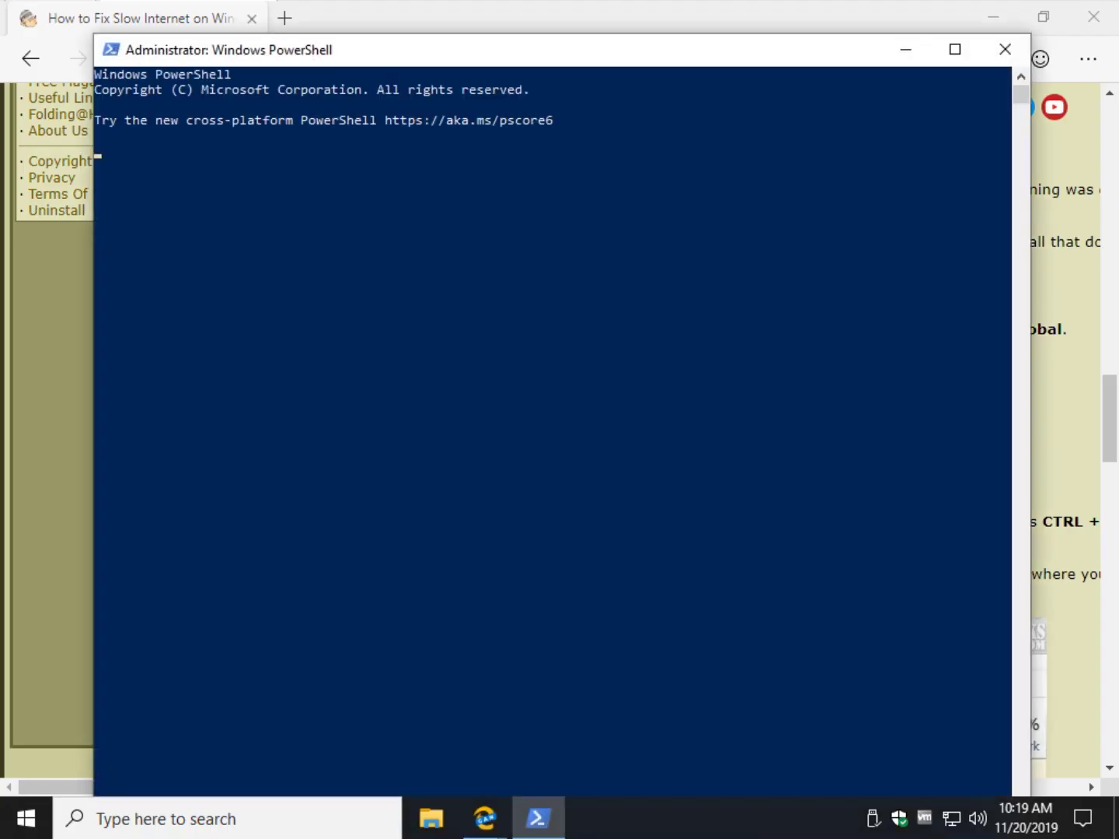
left_click_drag(577, 38, 635, 150)
key("ctrl+v")
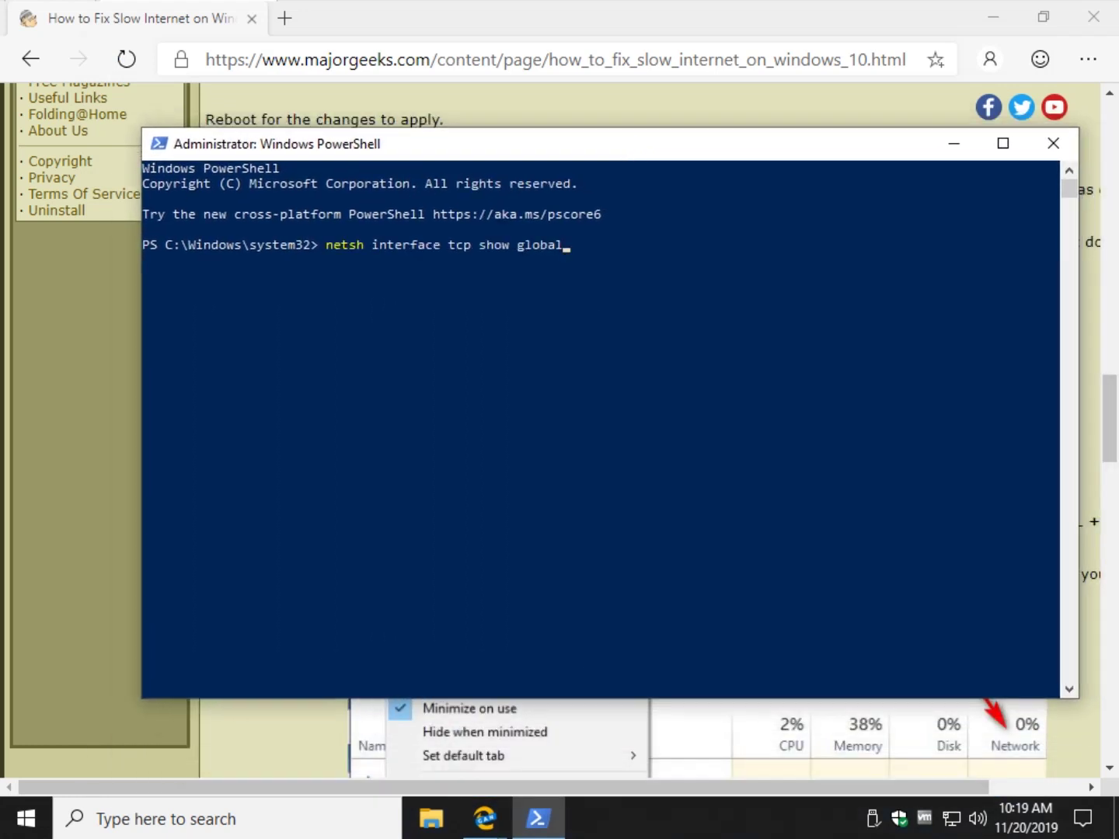
key("Return")
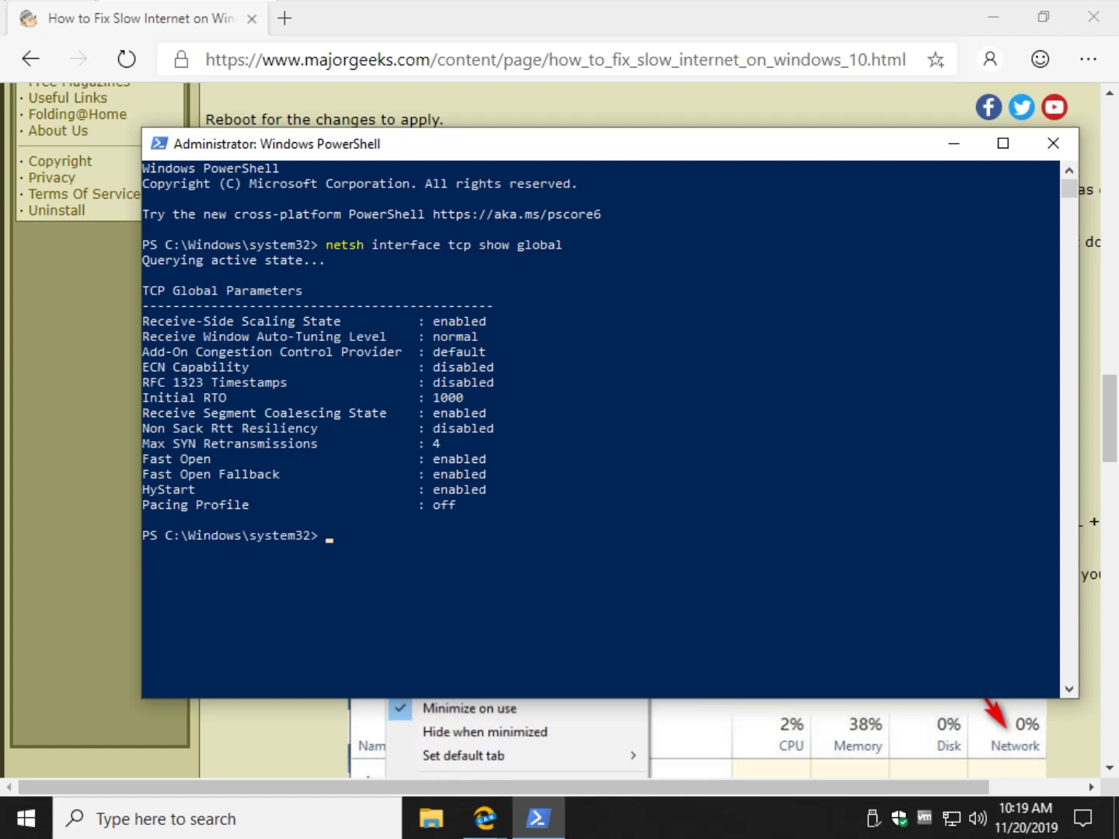
- Run 'netsh int tcp set global autotuninglevel=normal' in PowerShell, get Ok, then close PowerShell
key("alt+Tab")
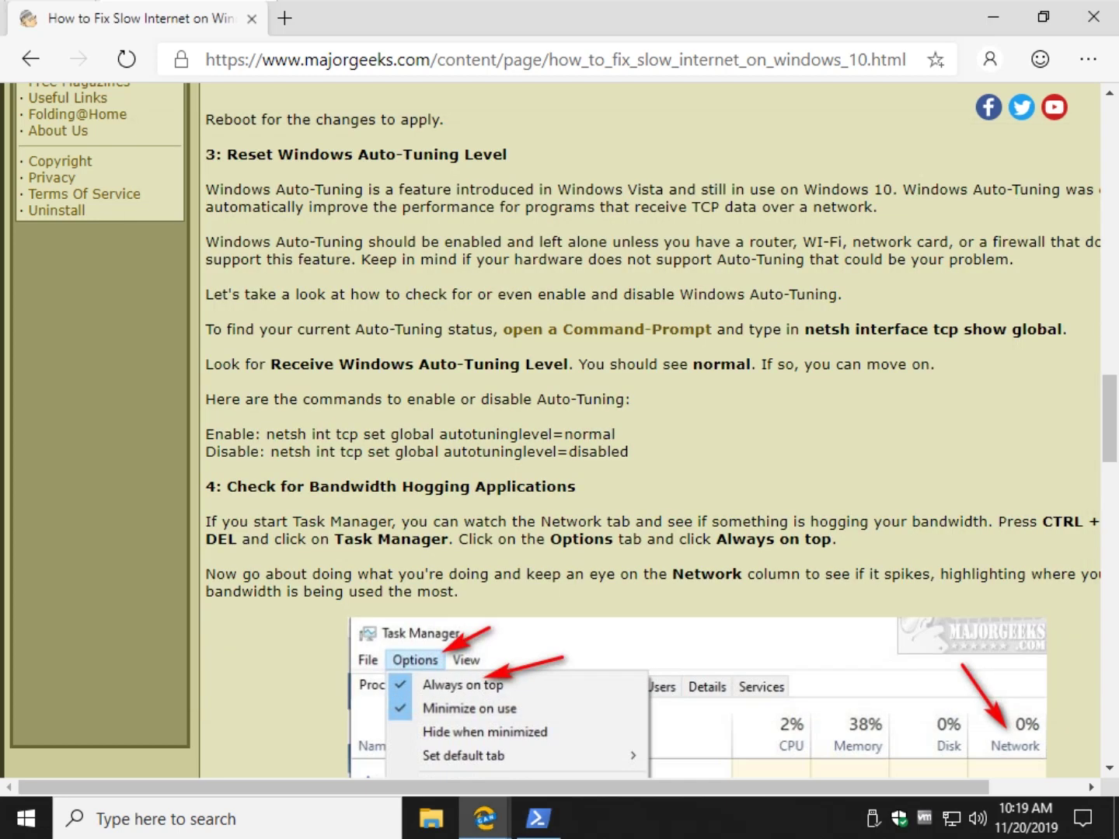
scroll(652, 430, "down", 2)
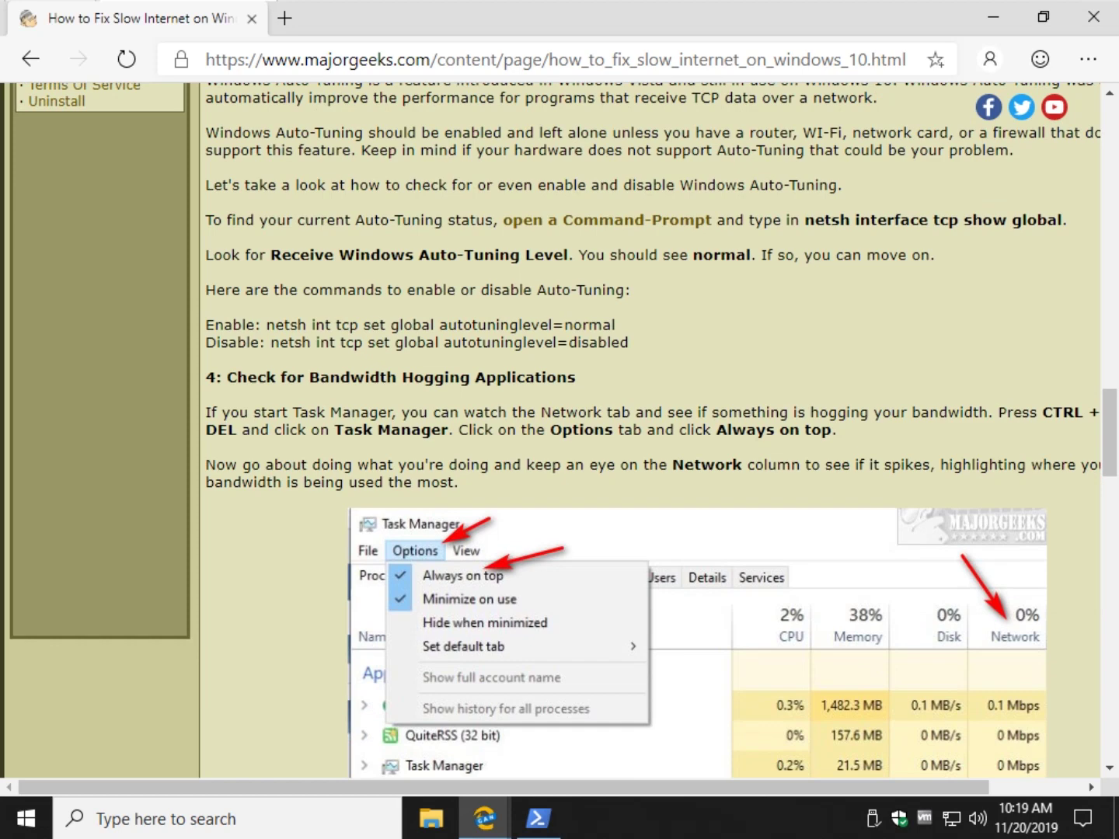
mouse_move(266, 325)
left_mouse_down()
mouse_move(553, 326)
mouse_move(267, 325)
left_mouse_up()
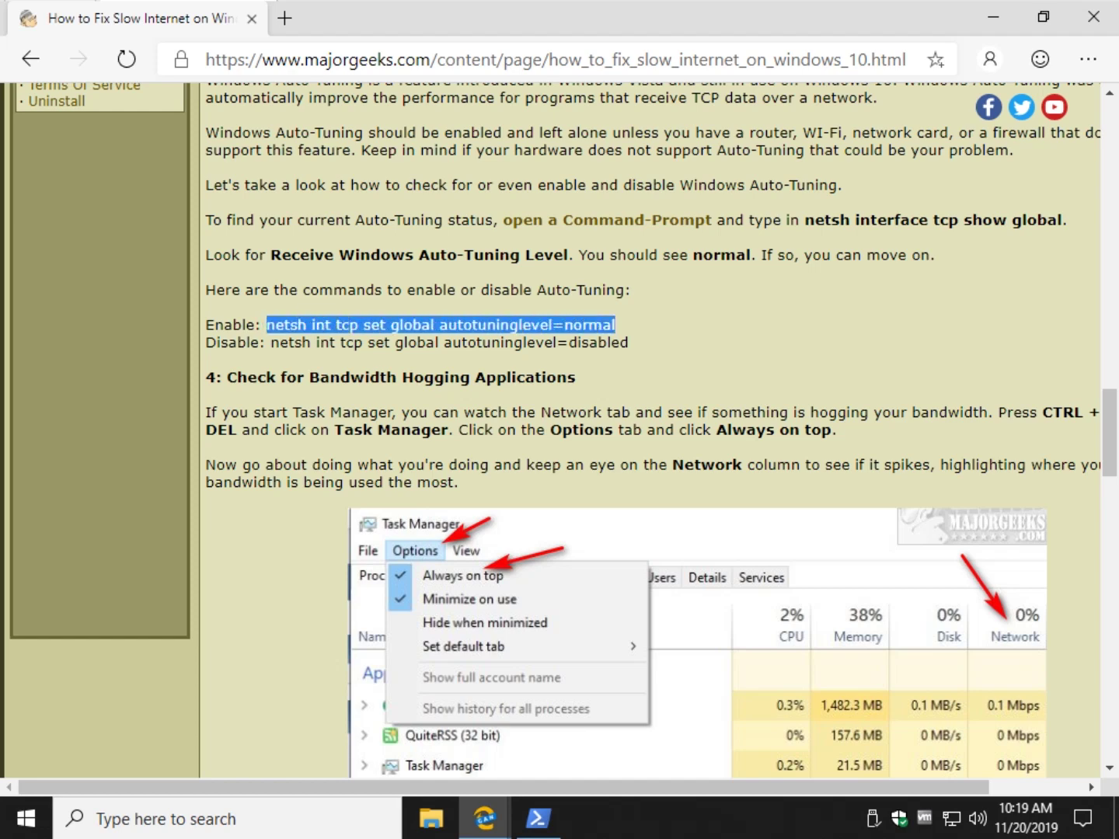
right_click(270, 323)
left_click(312, 342)
left_click(537, 819)
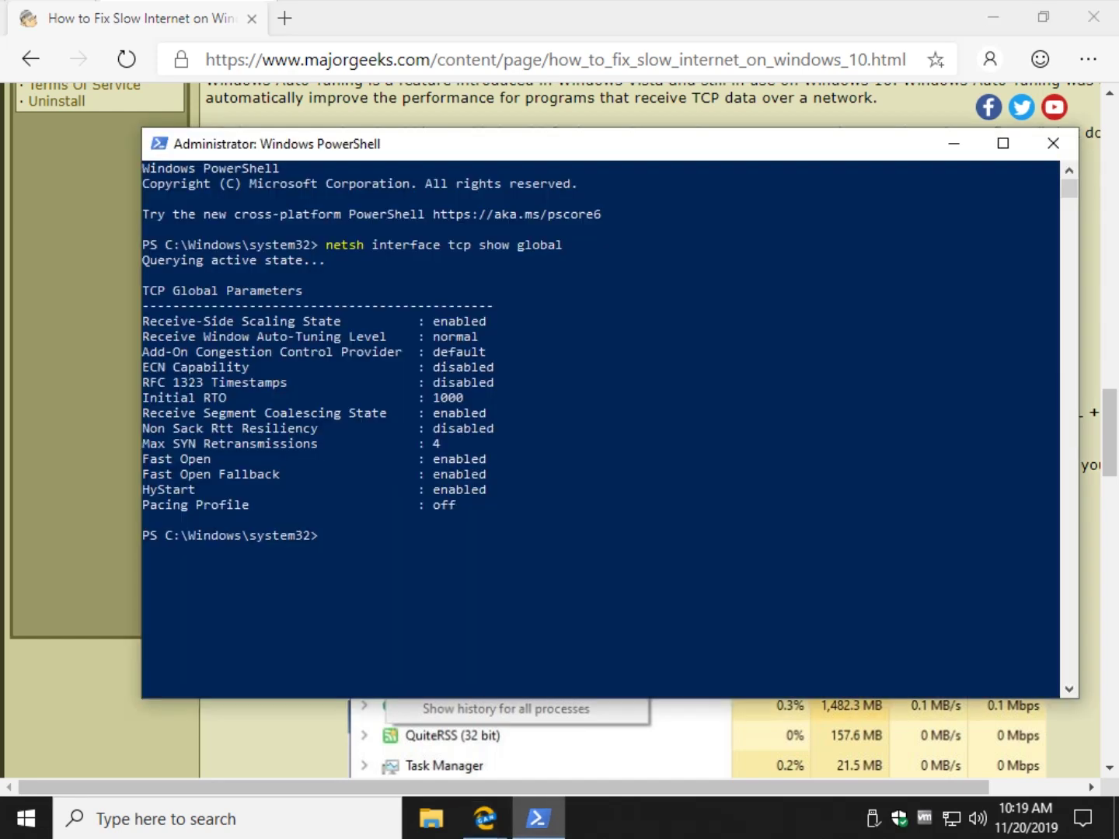
key("ctrl+v")
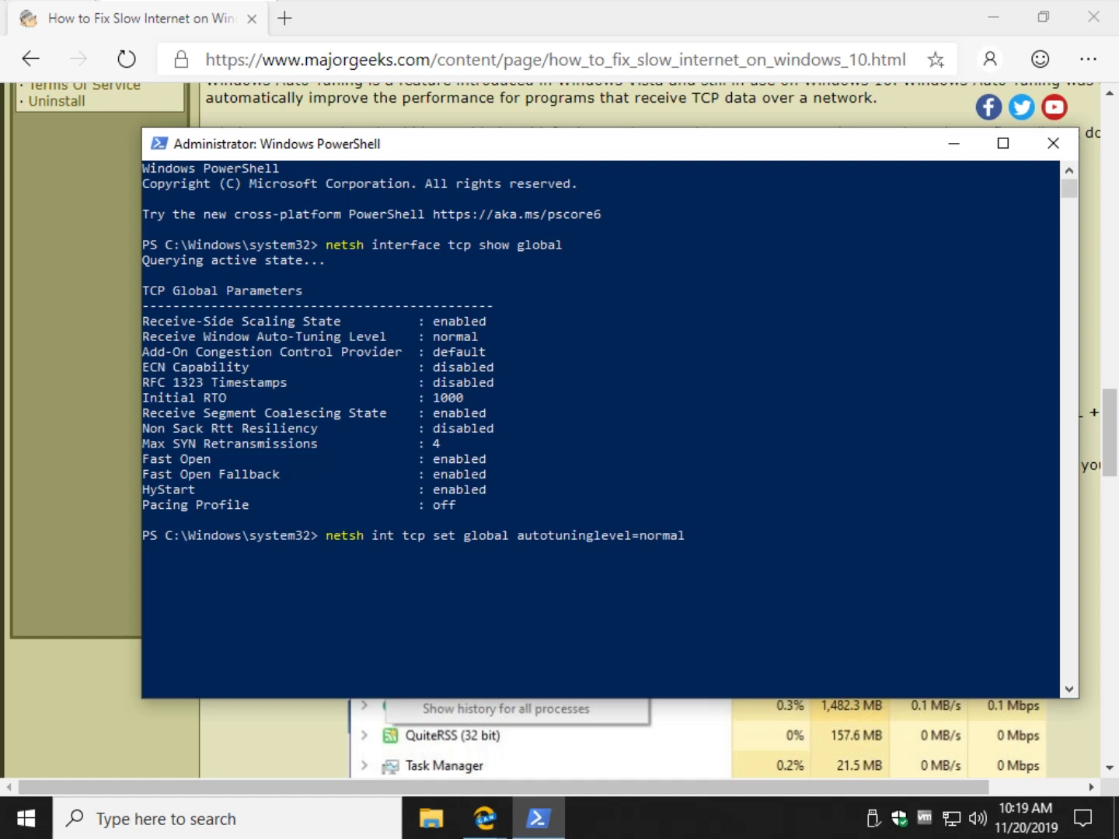
key("Return")
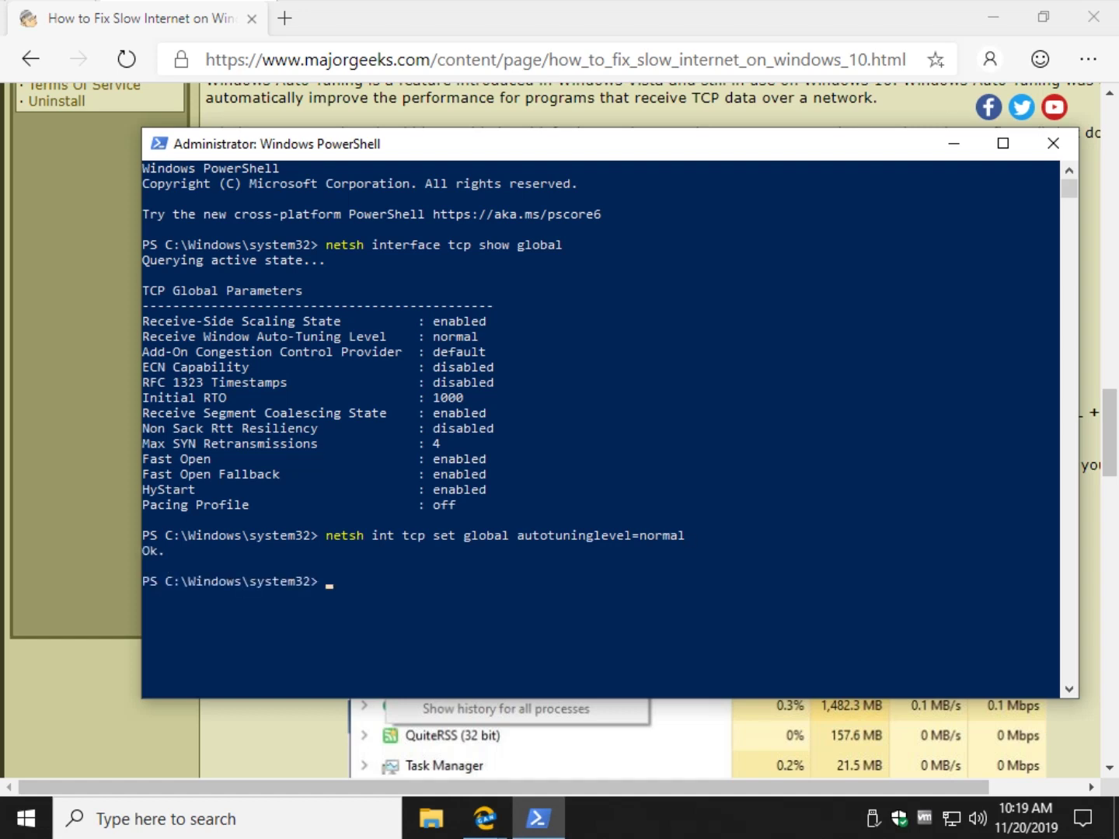
left_click(1053, 143)
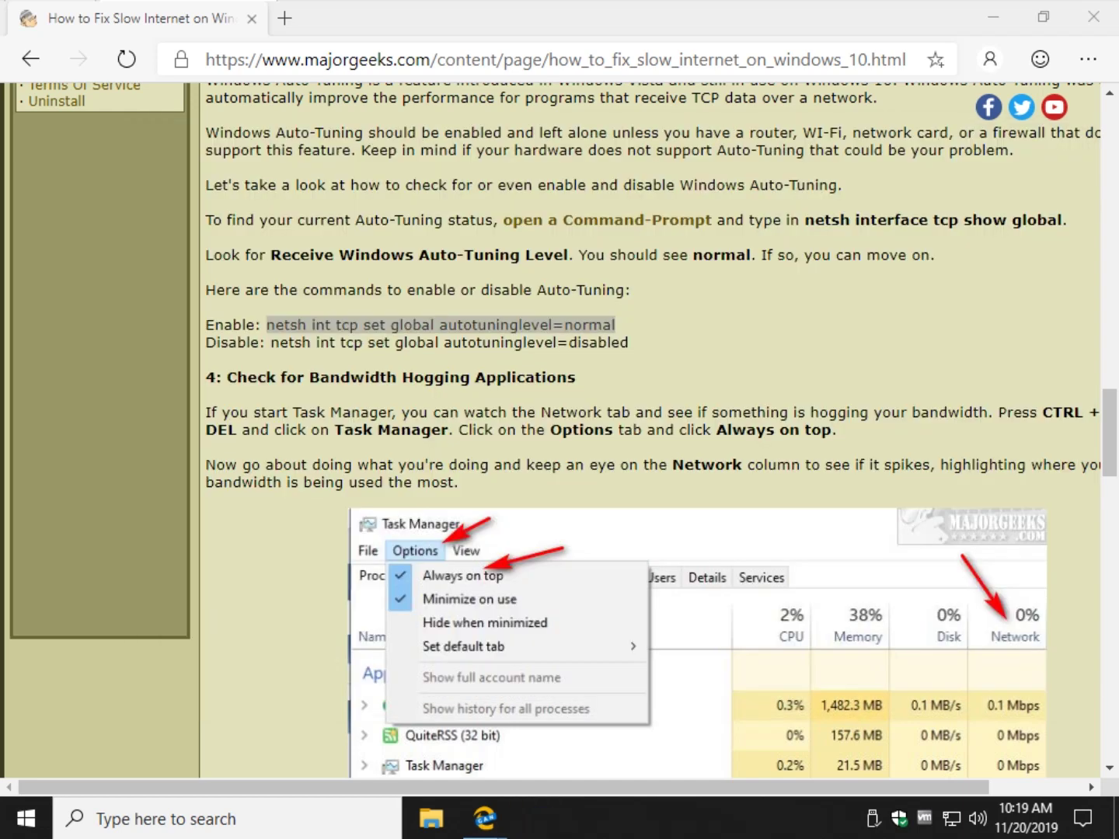
- Open Task Manager from the Ctrl+Alt+Del screen and expand it to More details
scroll(564, 432, "down", 1)
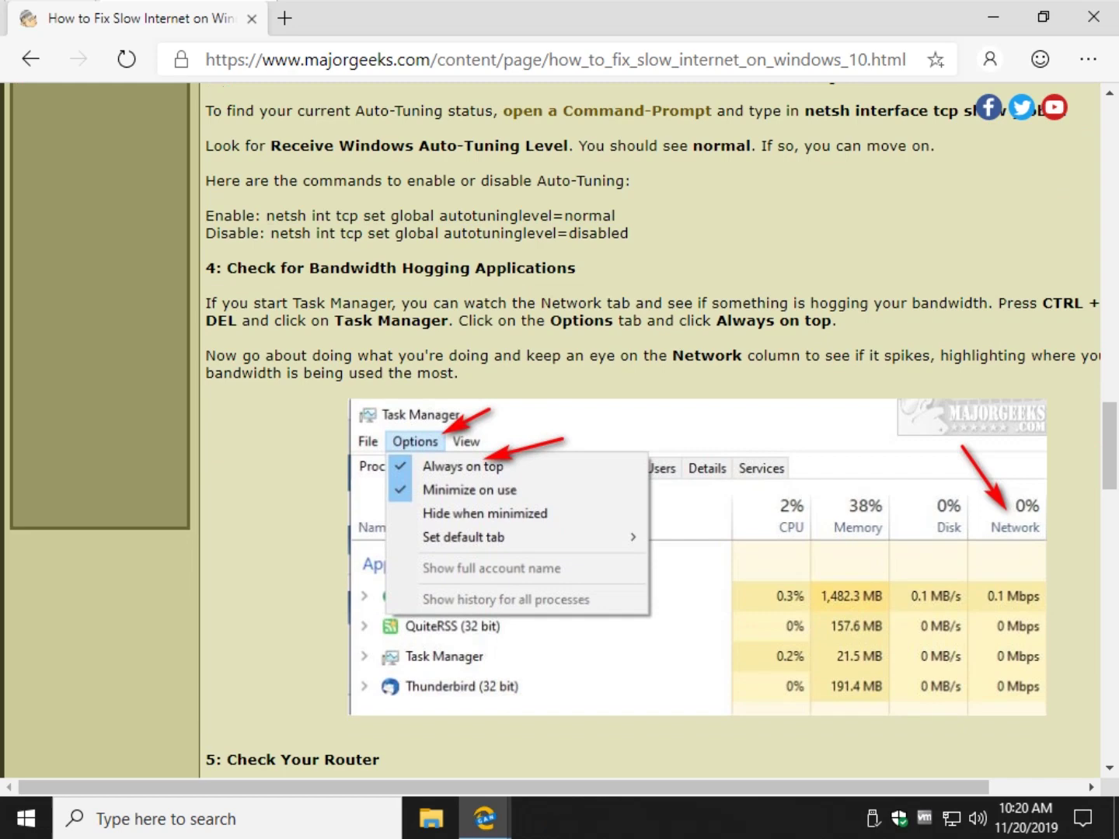
scroll(563, 432, "down", 1)
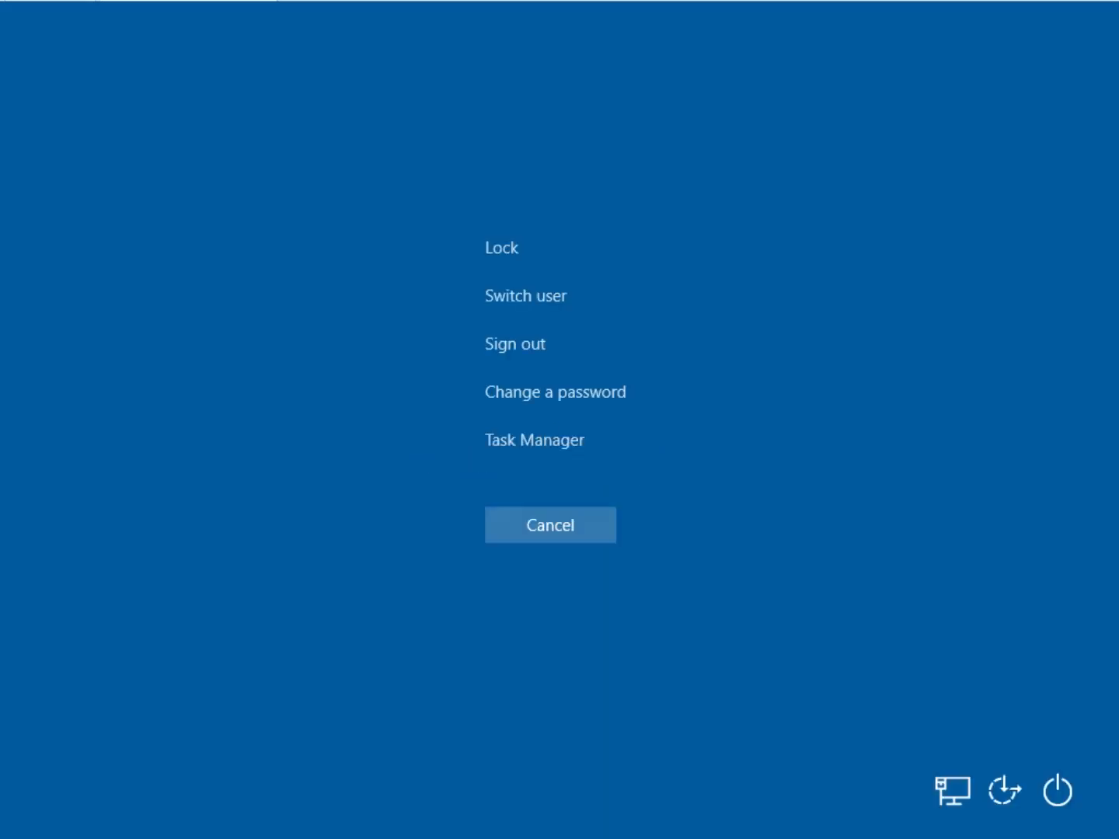
left_click(534, 440)
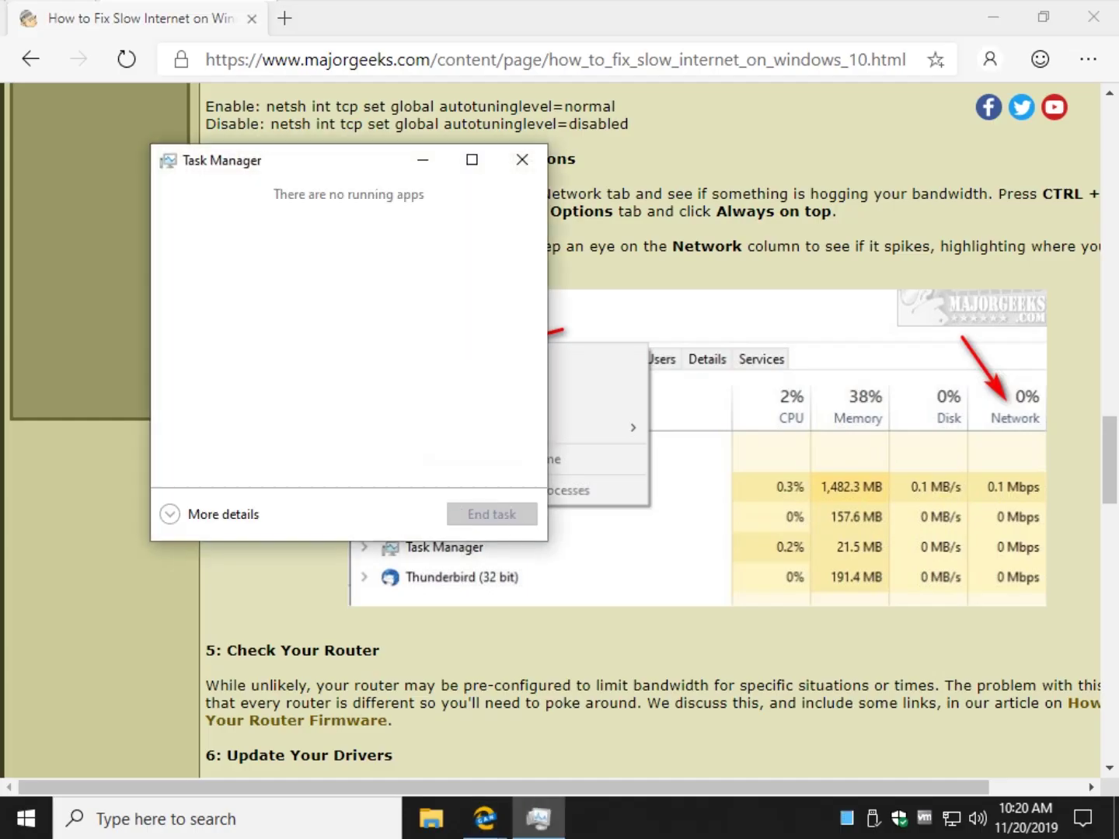
left_click(171, 514)
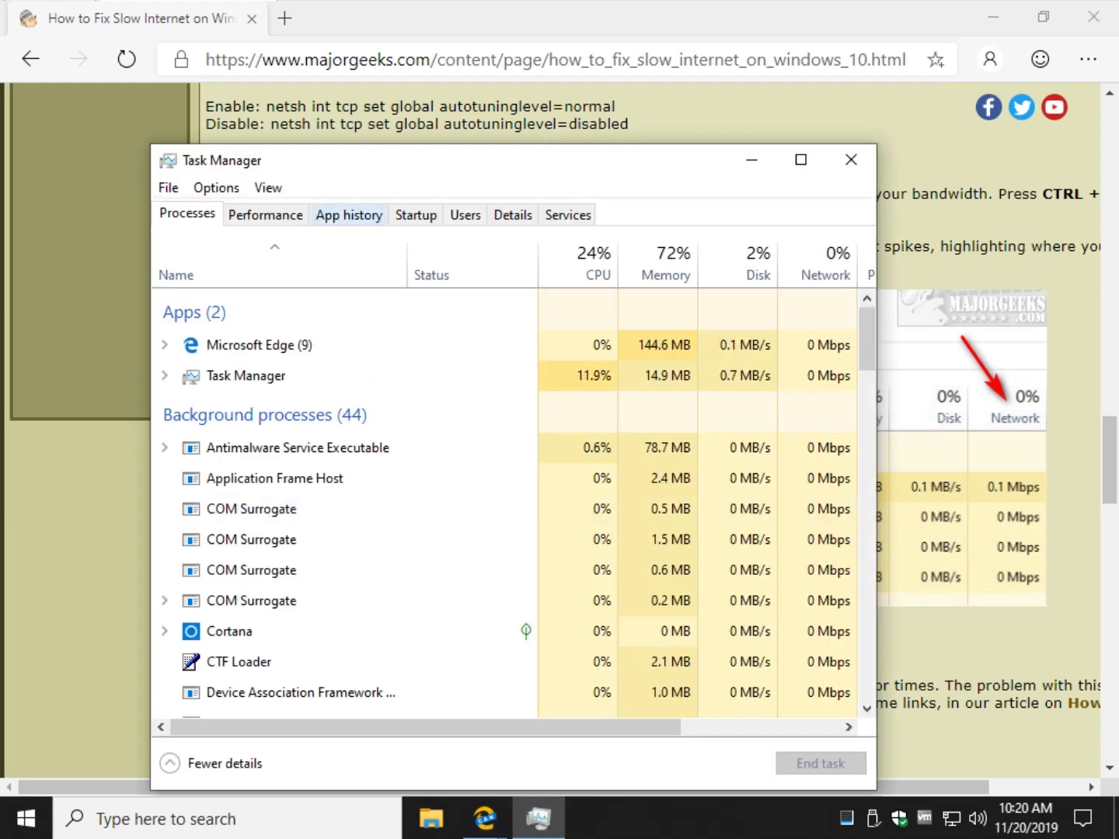
- Widen Task Manager, sort processes by Network usage, then sort them back by name
left_click_drag(423, 160, 297, 147)
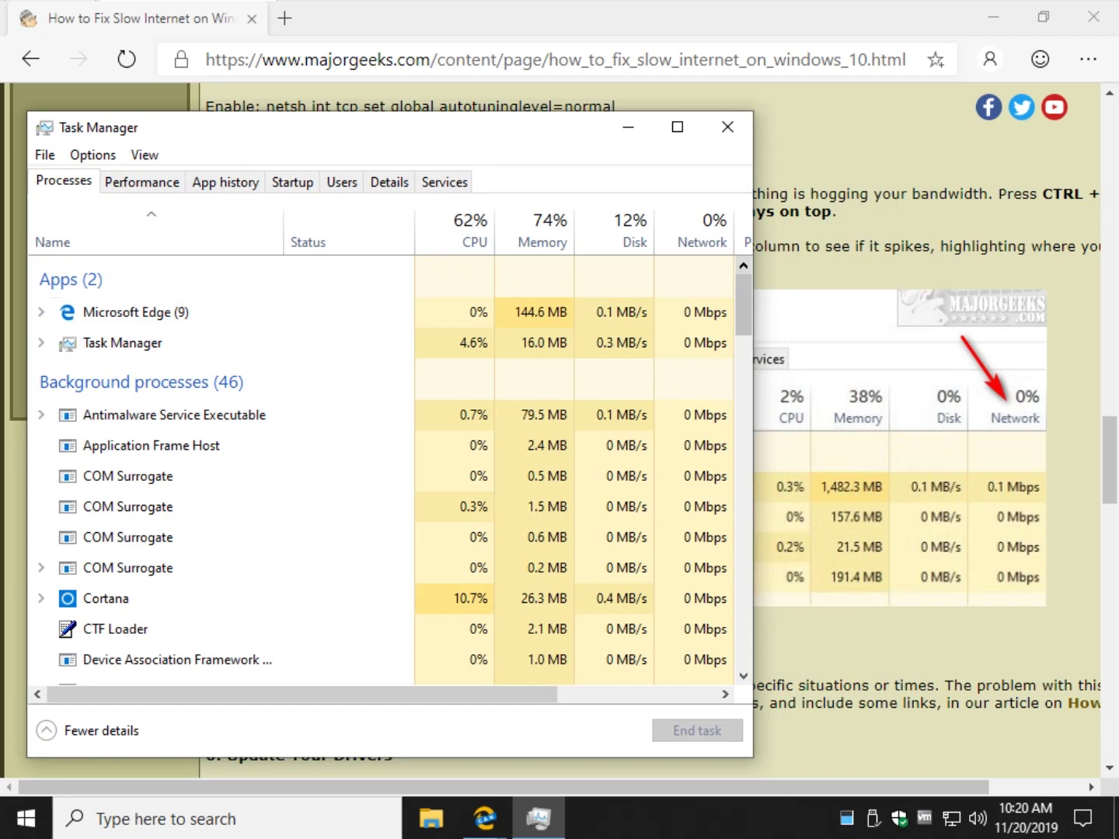
left_click_drag(753, 263, 806, 265)
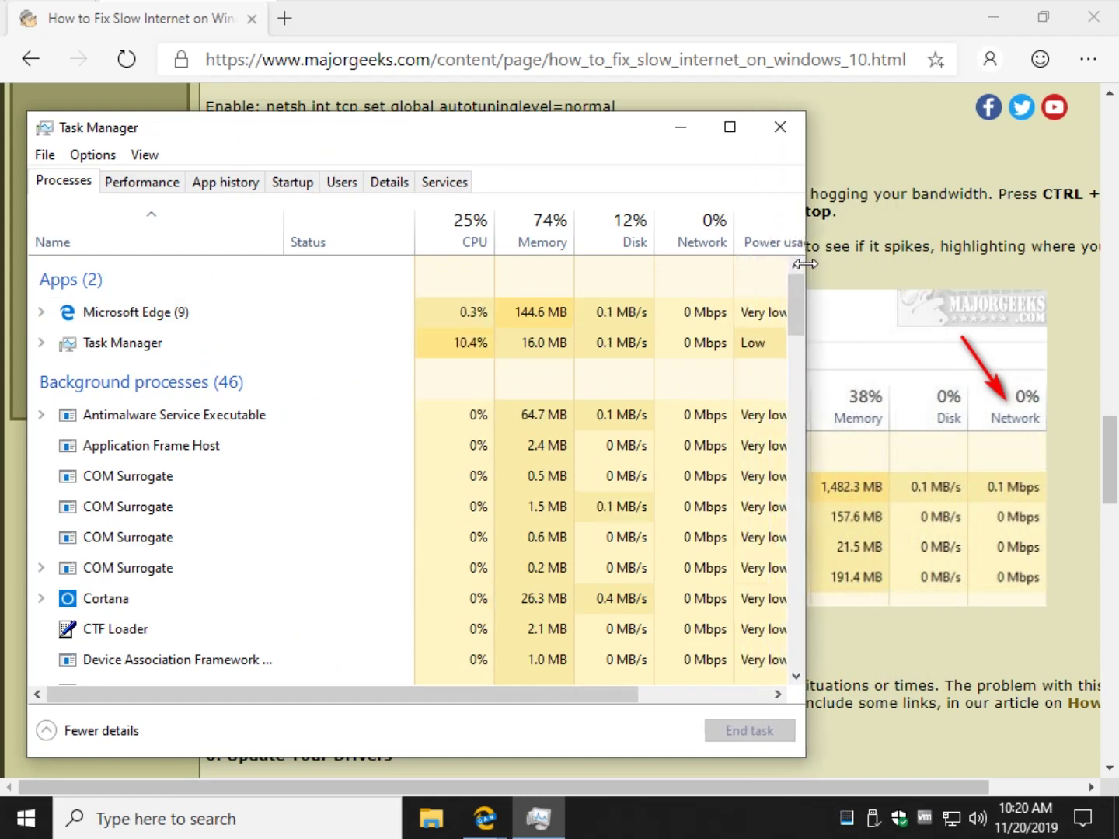
scroll(234, 338, "down", 3)
scroll(233, 430, "up", 3)
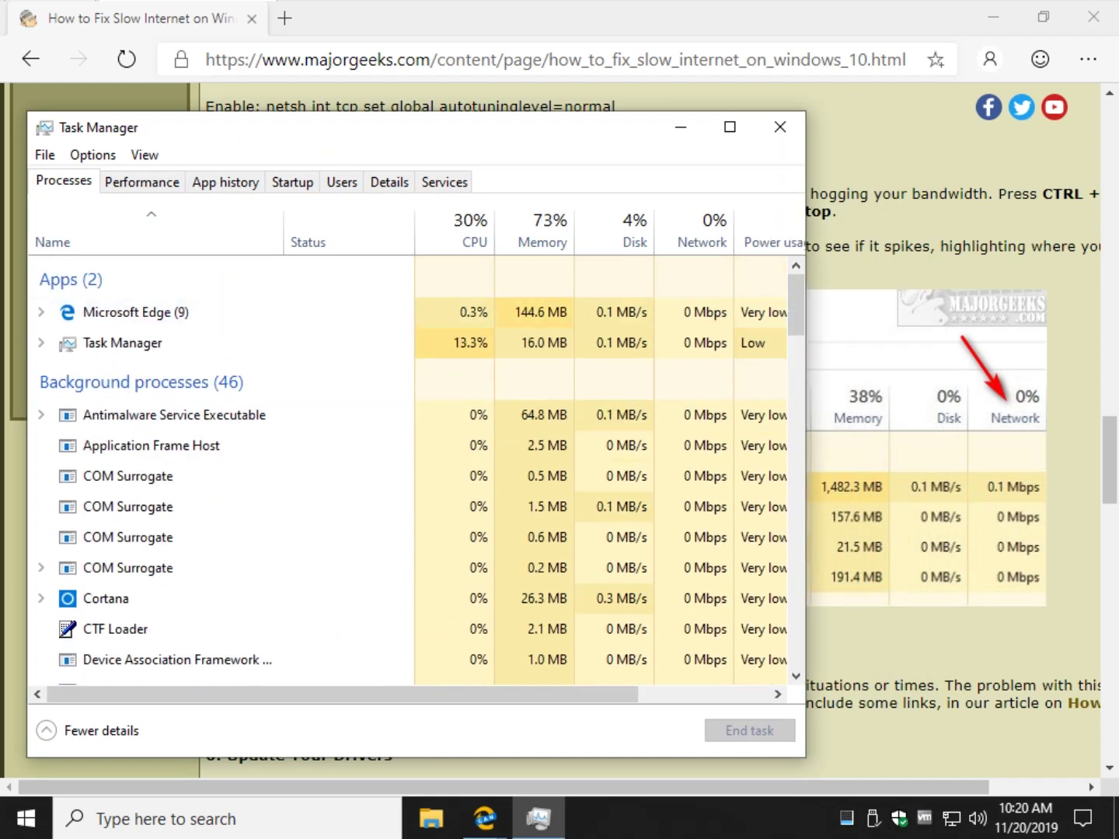
left_click(701, 231)
left_click(700, 232)
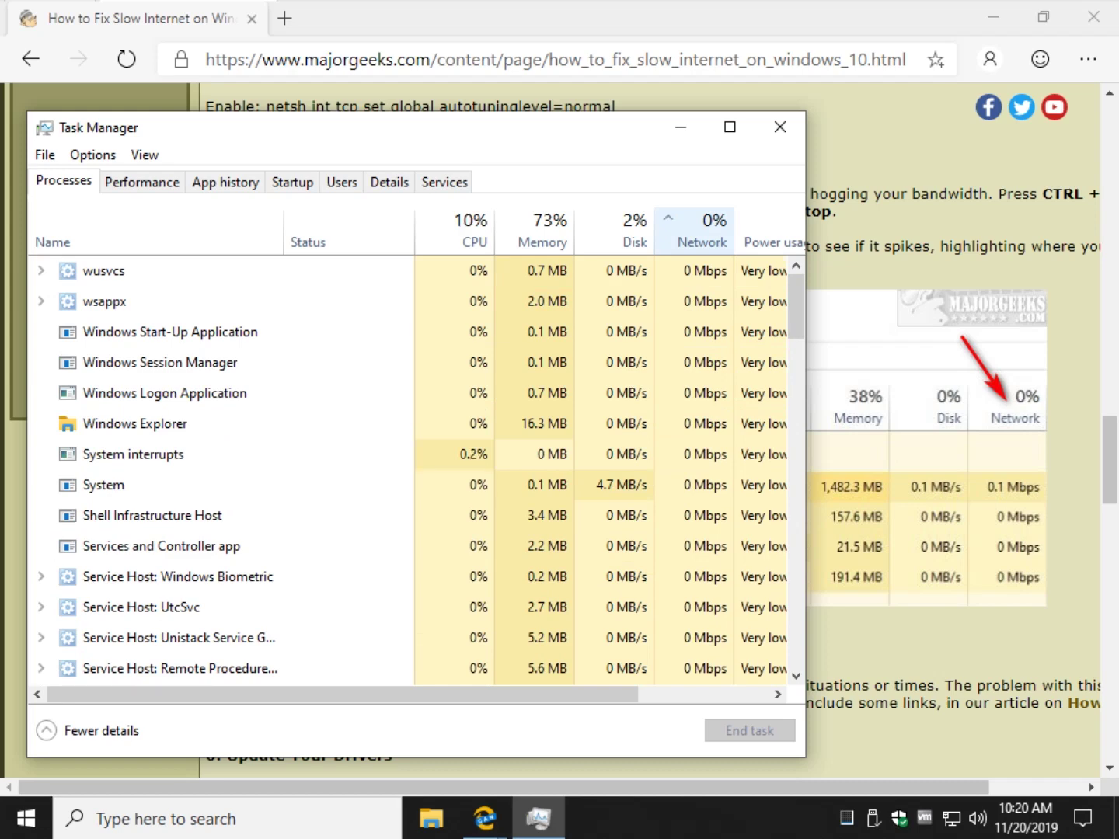
mouse_move(795, 306)
left_mouse_down()
mouse_move(796, 375)
mouse_move(796, 306)
left_mouse_up()
left_click(699, 231)
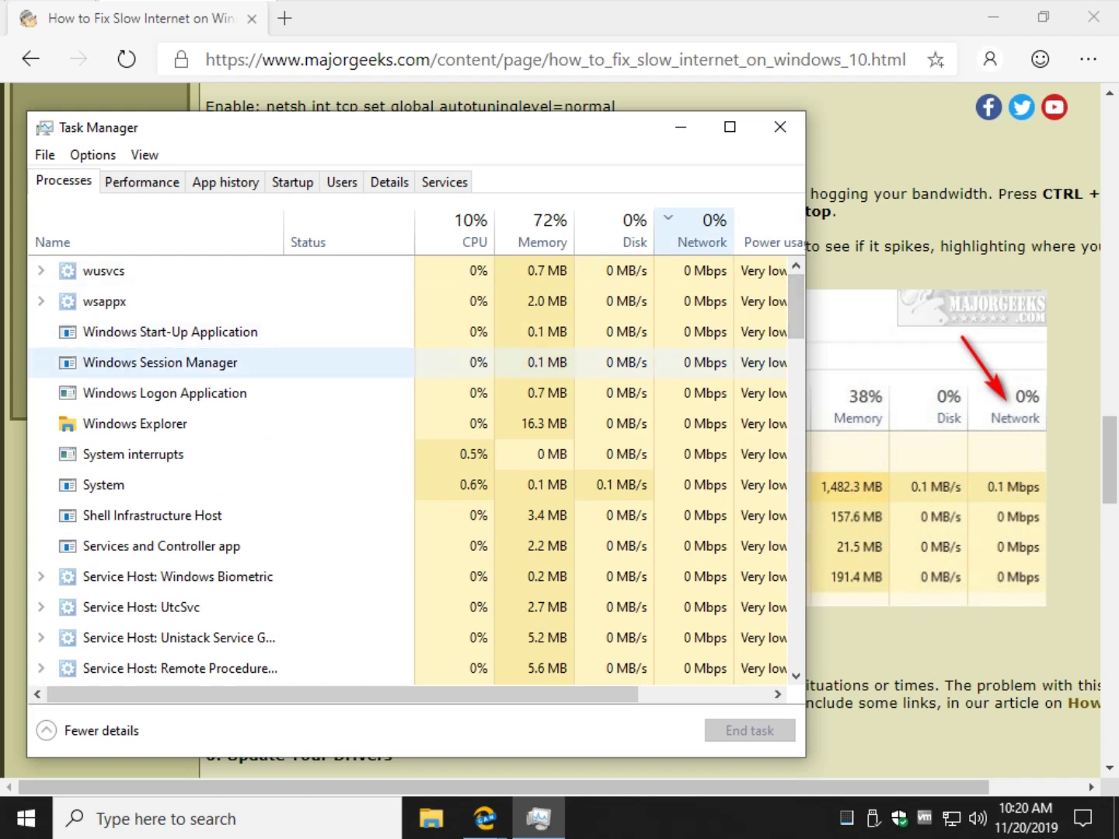
left_click(155, 232)
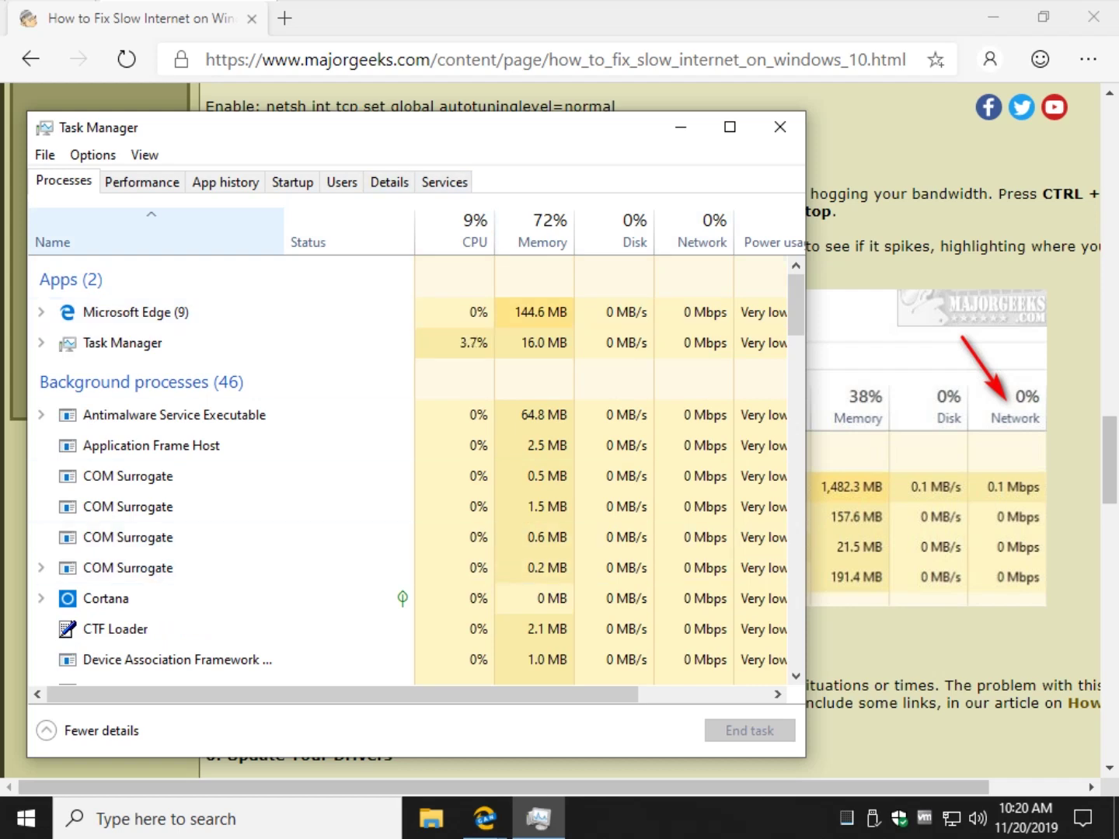
- Minimize Task Manager, reload the article page, and bring Task Manager back to the front
key("super+Down")
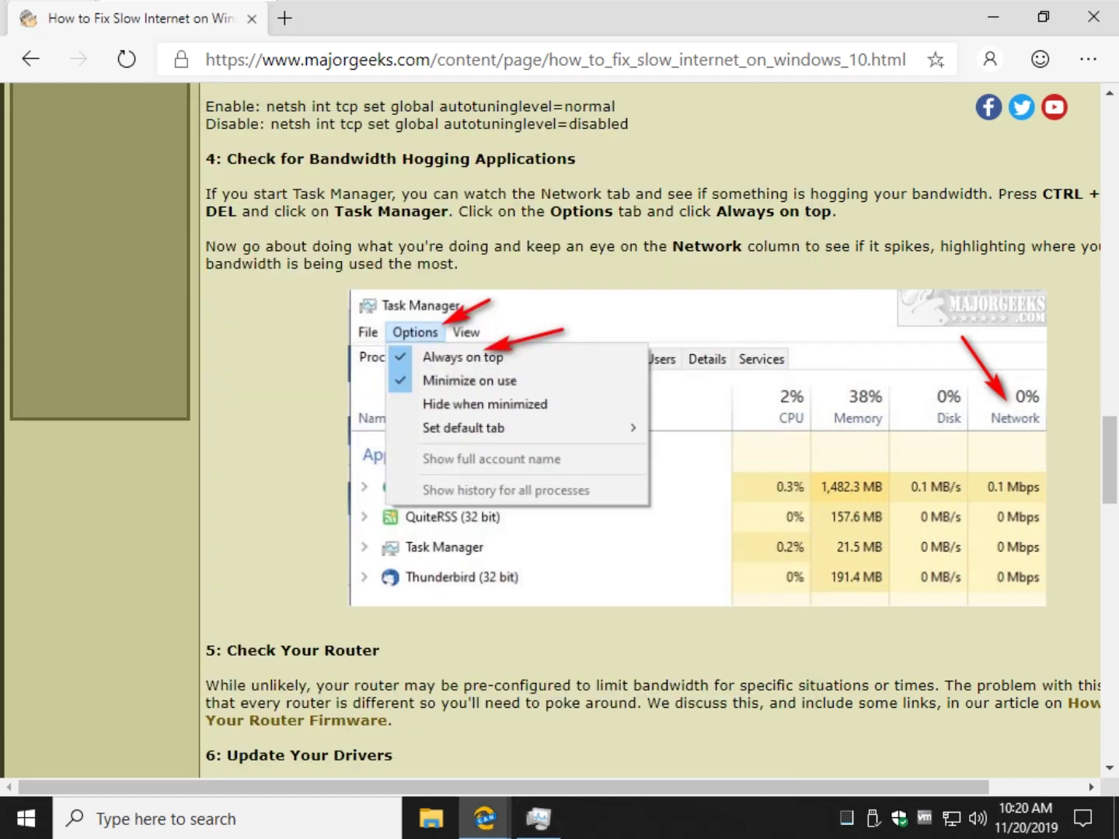
key("ctrl+l")
key("Return")
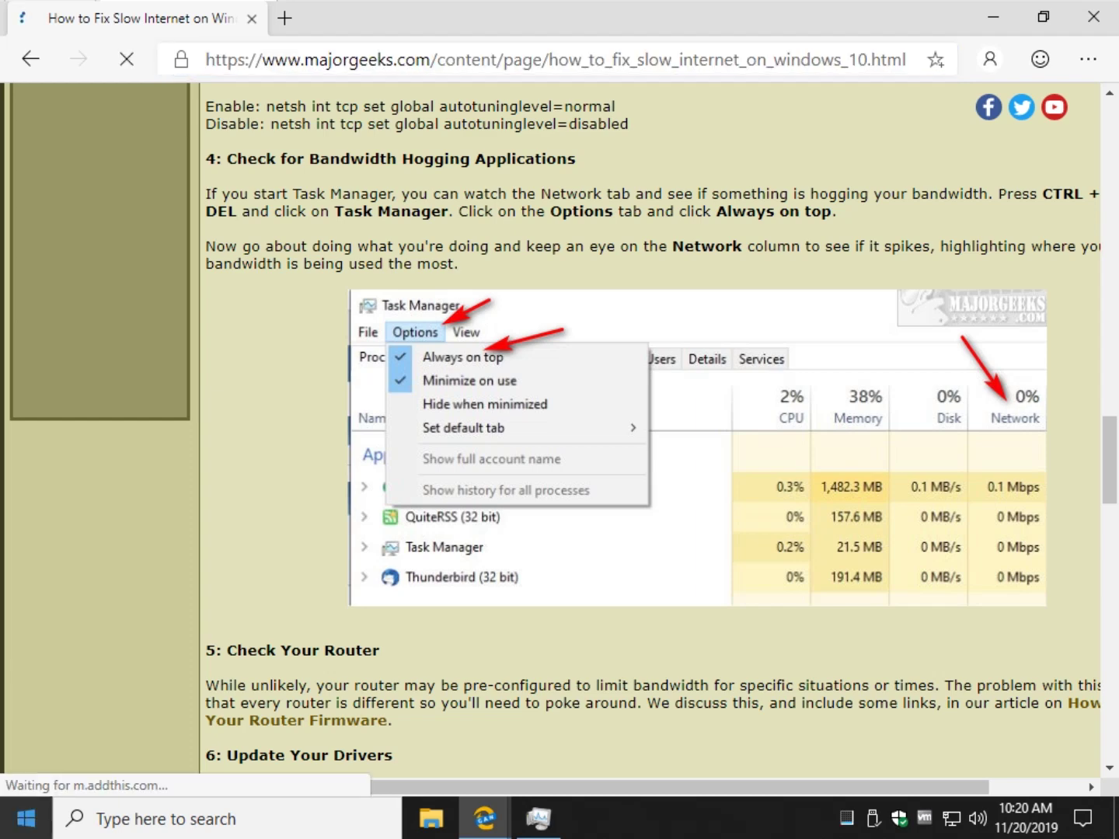
key("alt+Tab")
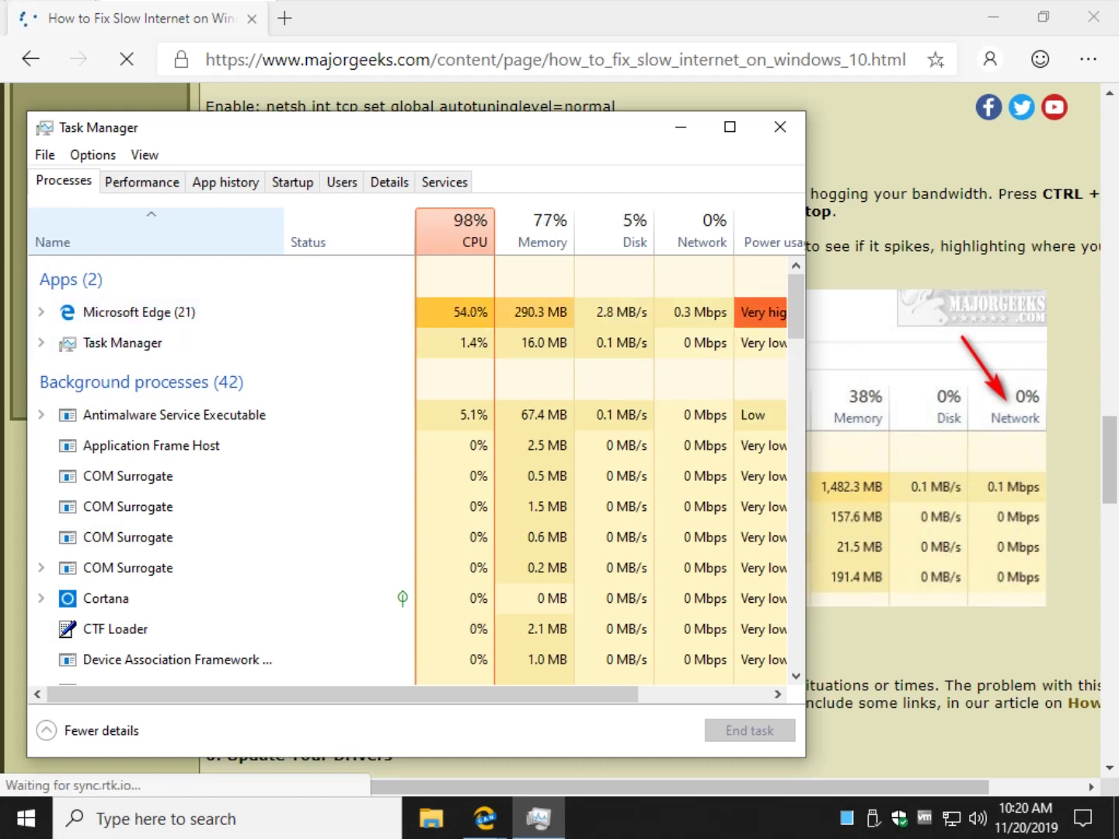
- Widen Task Manager to show the Power usage column, move it aside, and close it
left_click(123, 343)
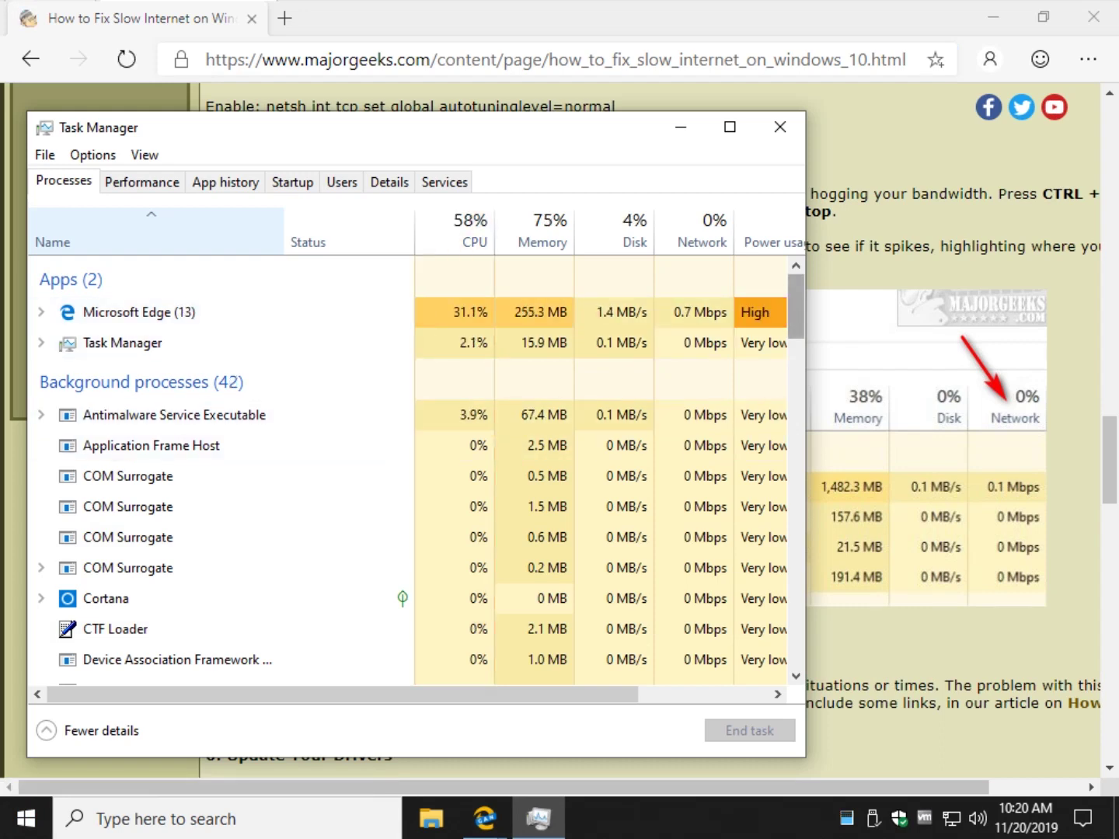
left_click_drag(806, 466, 854, 466)
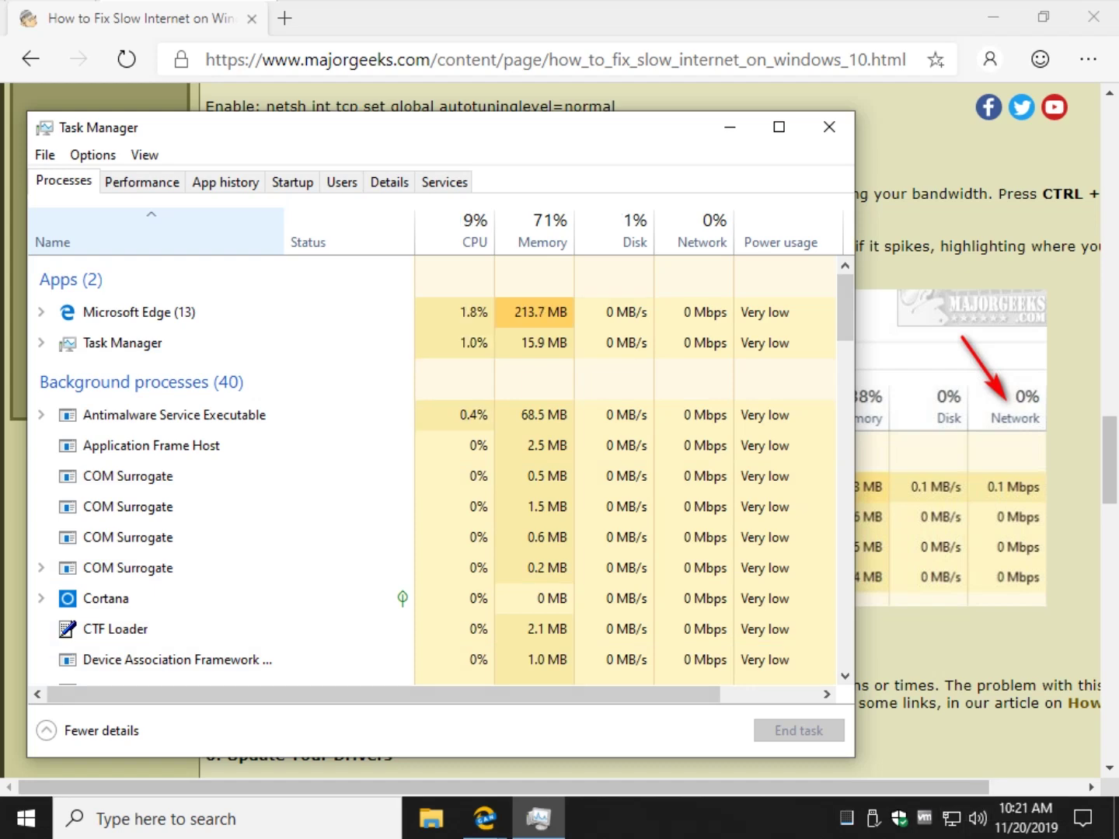
left_click_drag(541, 139, 627, 130)
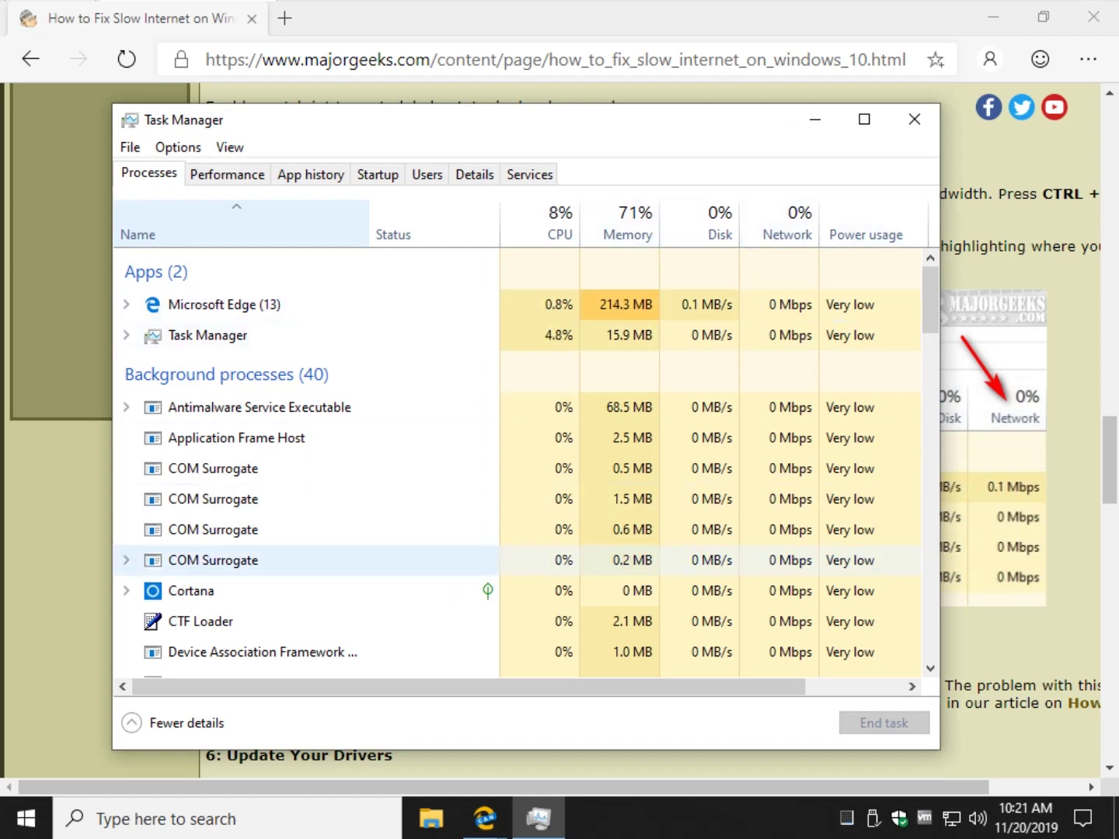
left_click(915, 119)
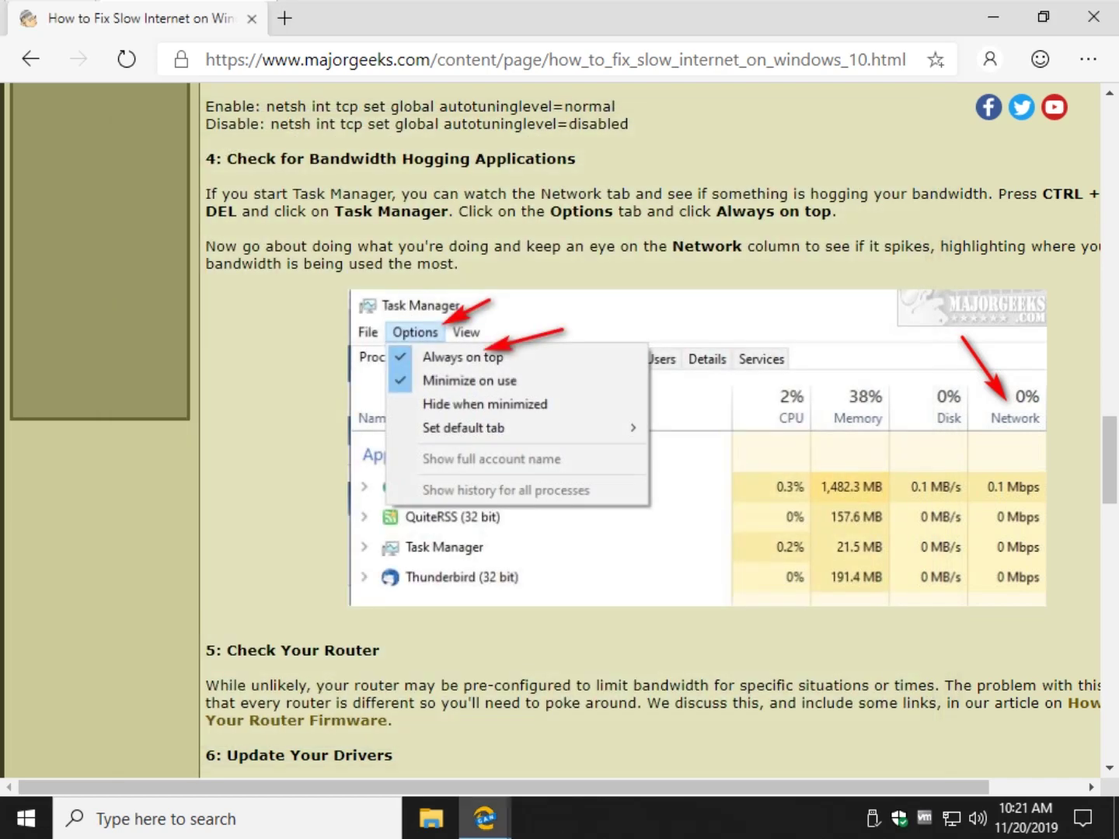
scroll(653, 427, "down", 2)
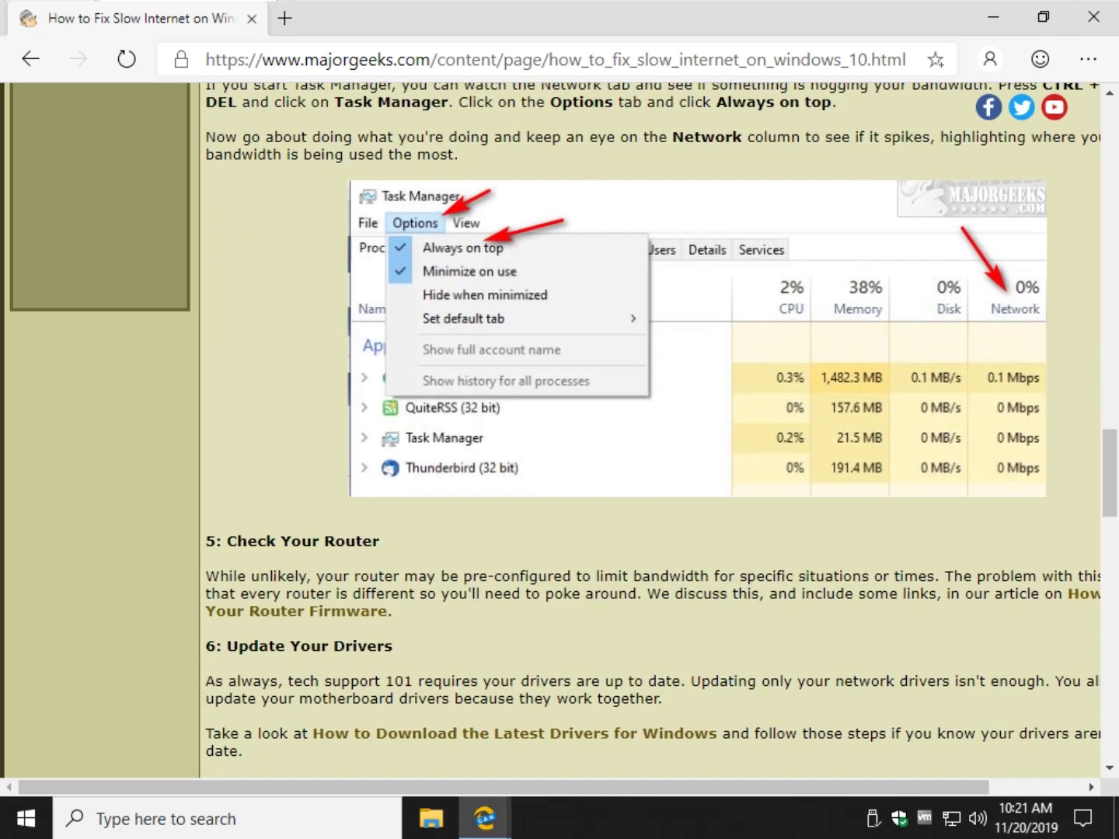
scroll(559, 431, "down", 4)
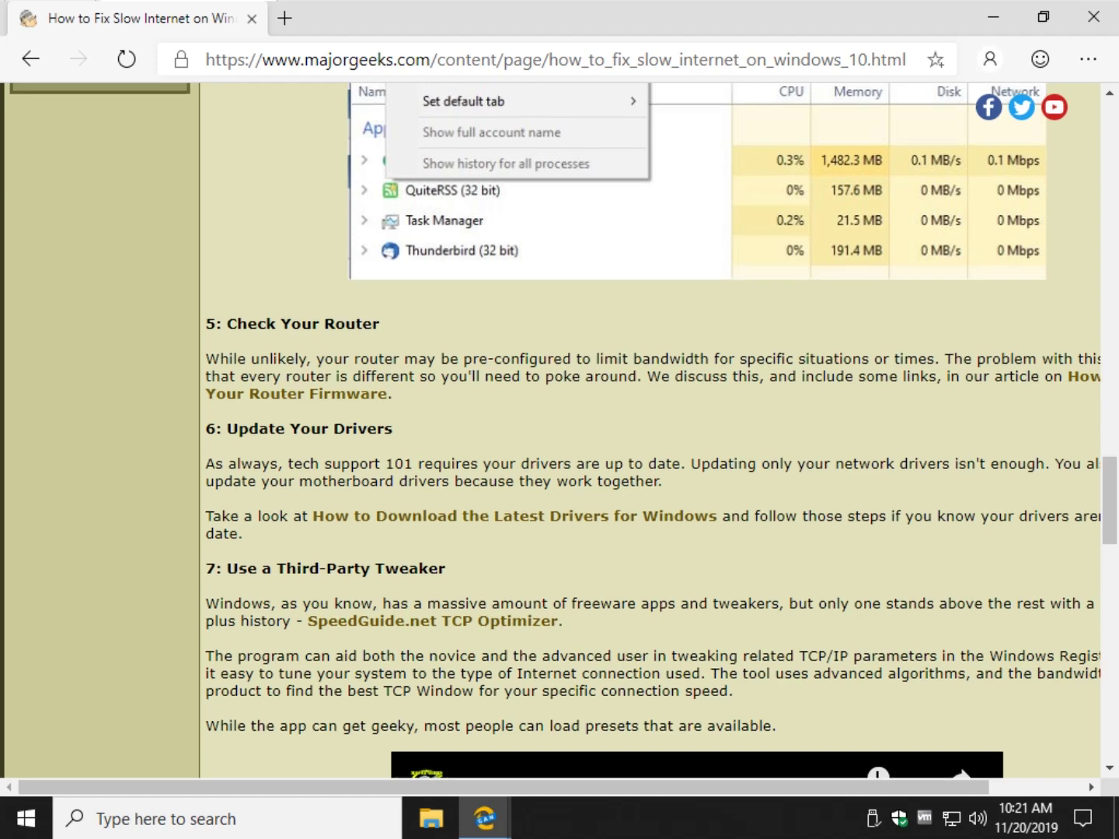
scroll(560, 431, "up", 3)
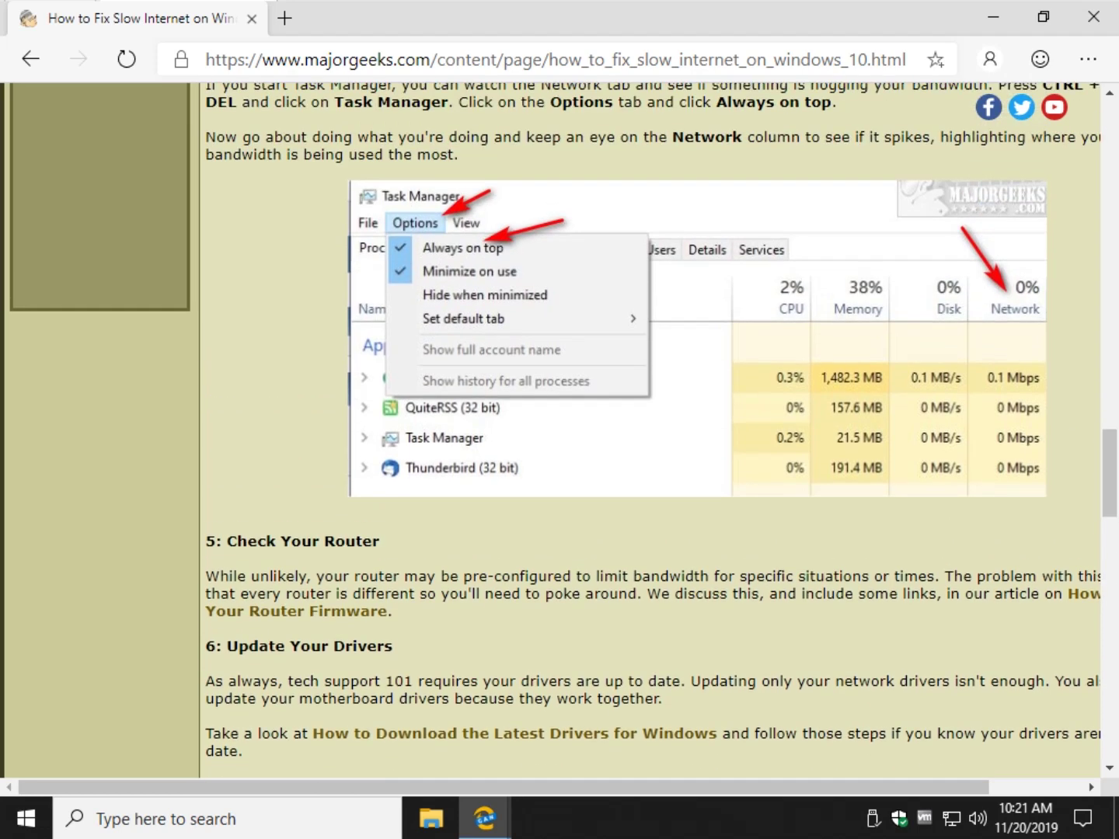
scroll(559, 431, "up", 15)
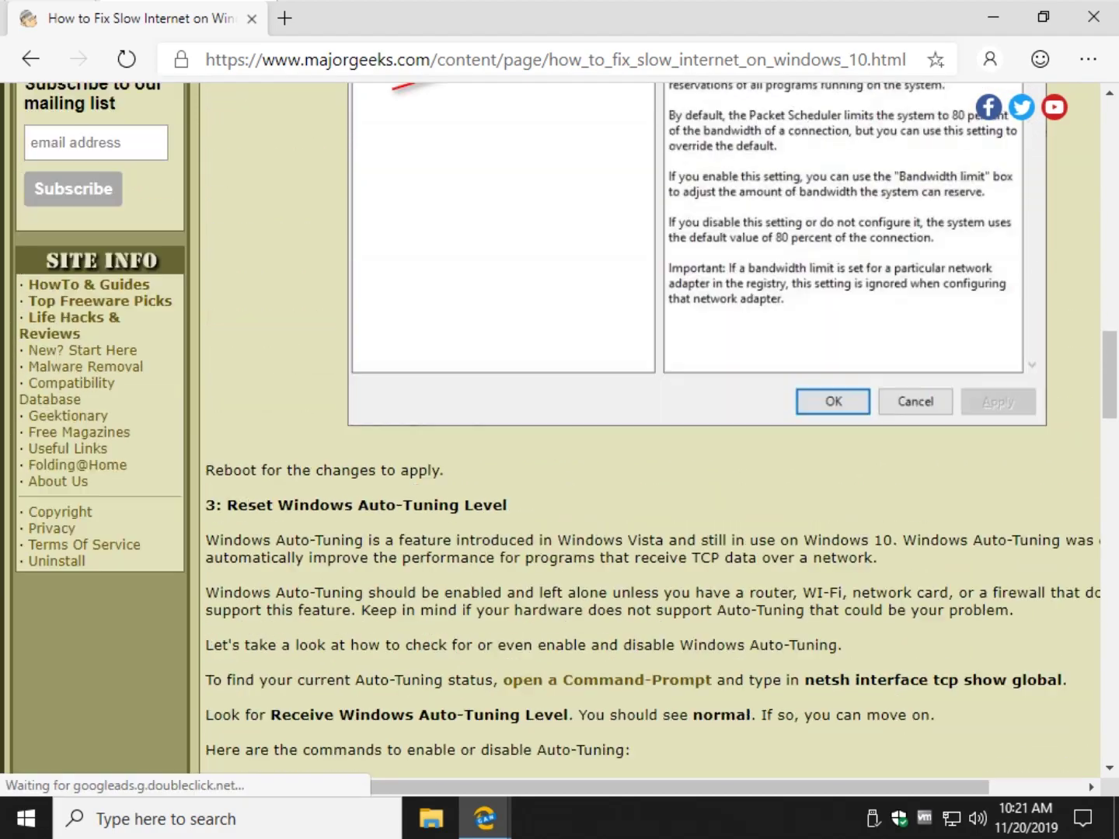
scroll(256, 319, "up", 4)
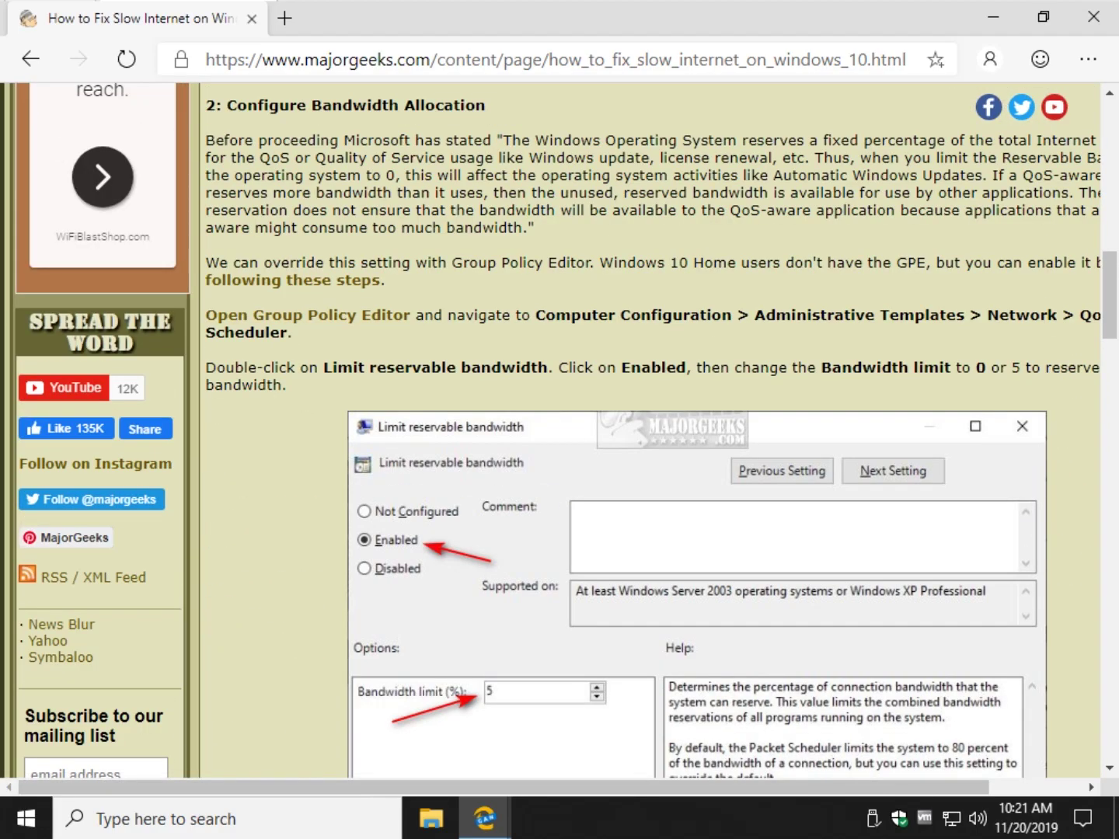
scroll(560, 431, "up", 2)
scroll(560, 431, "down", 14)
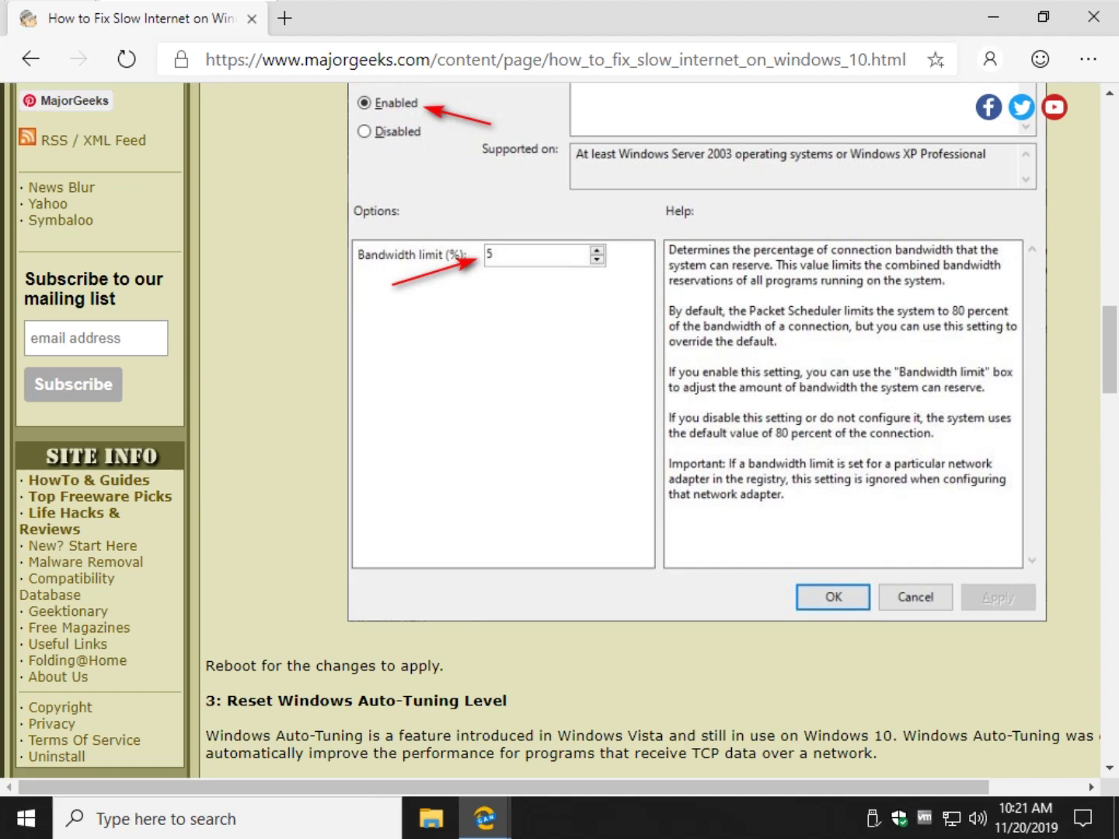
scroll(560, 431, "down", 4)
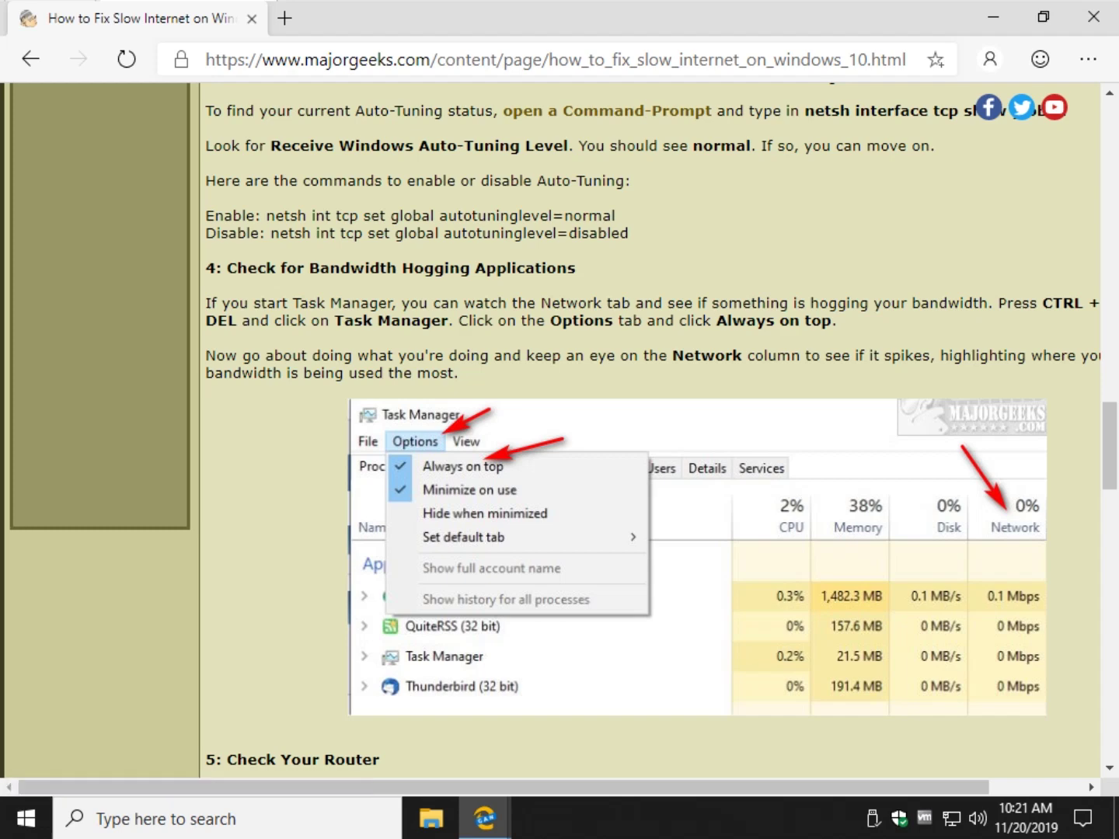
- Scroll to section 6 and open the 'How to Download the Latest Drivers for Windows' link
scroll(563, 436, "down", 3)
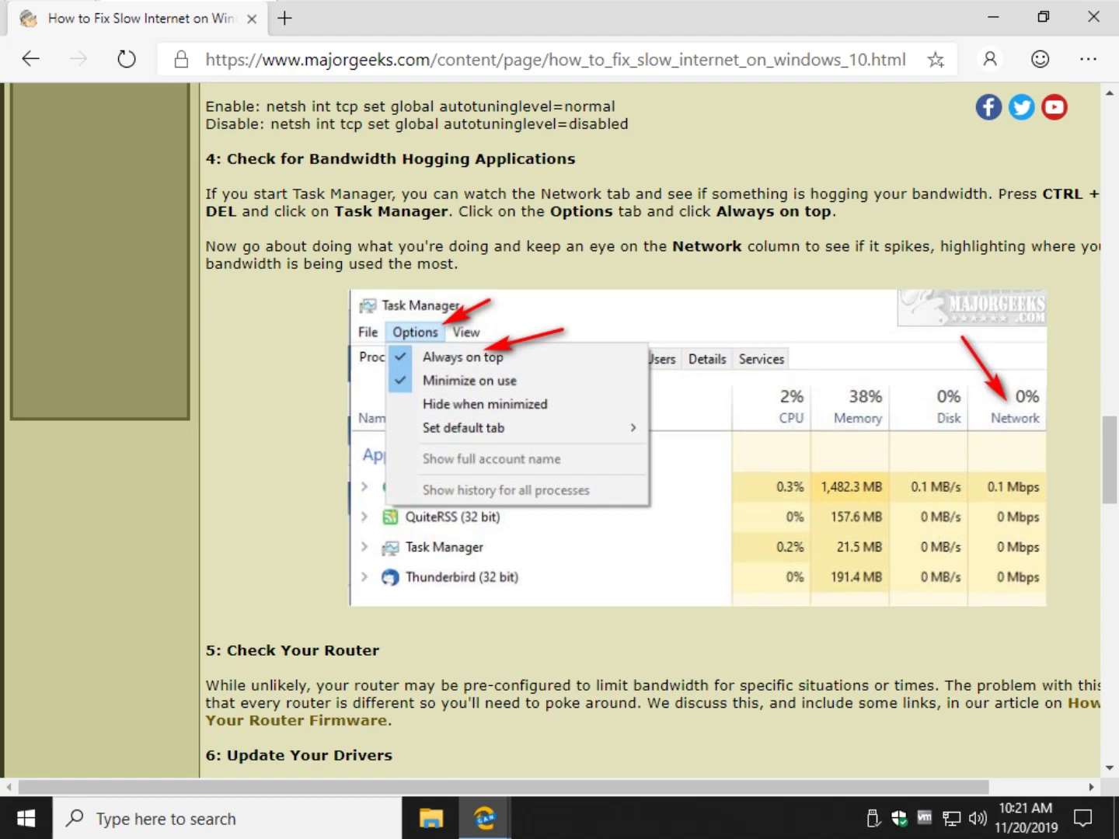
scroll(563, 429, "down", 3)
scroll(563, 429, "up", 3)
left_click_drag(542, 194, 560, 246)
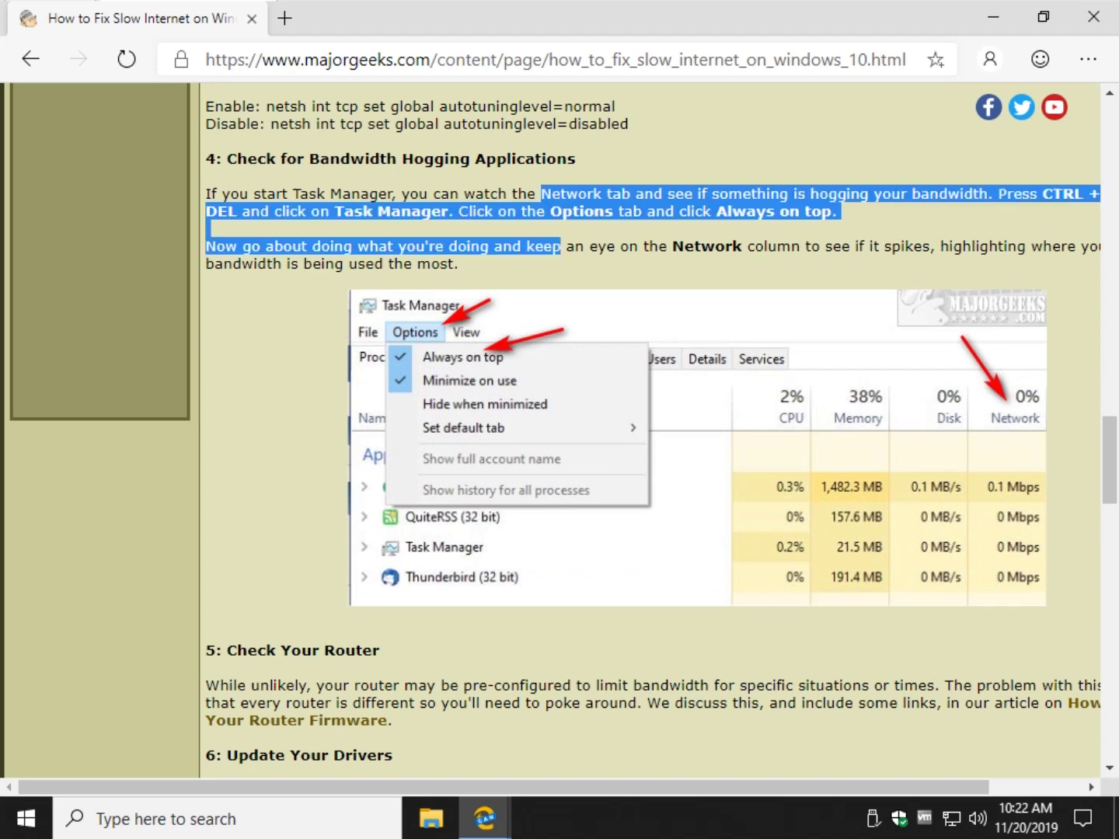
left_click(561, 246)
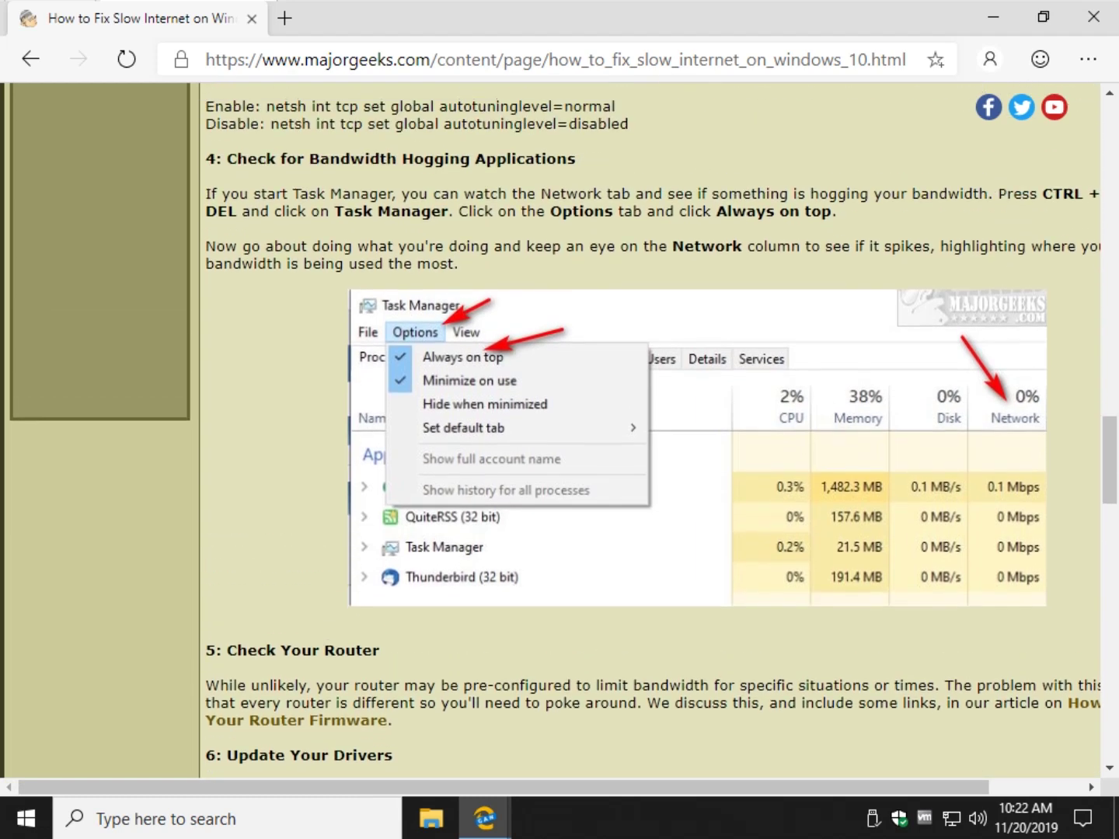
scroll(563, 431, "down", 7)
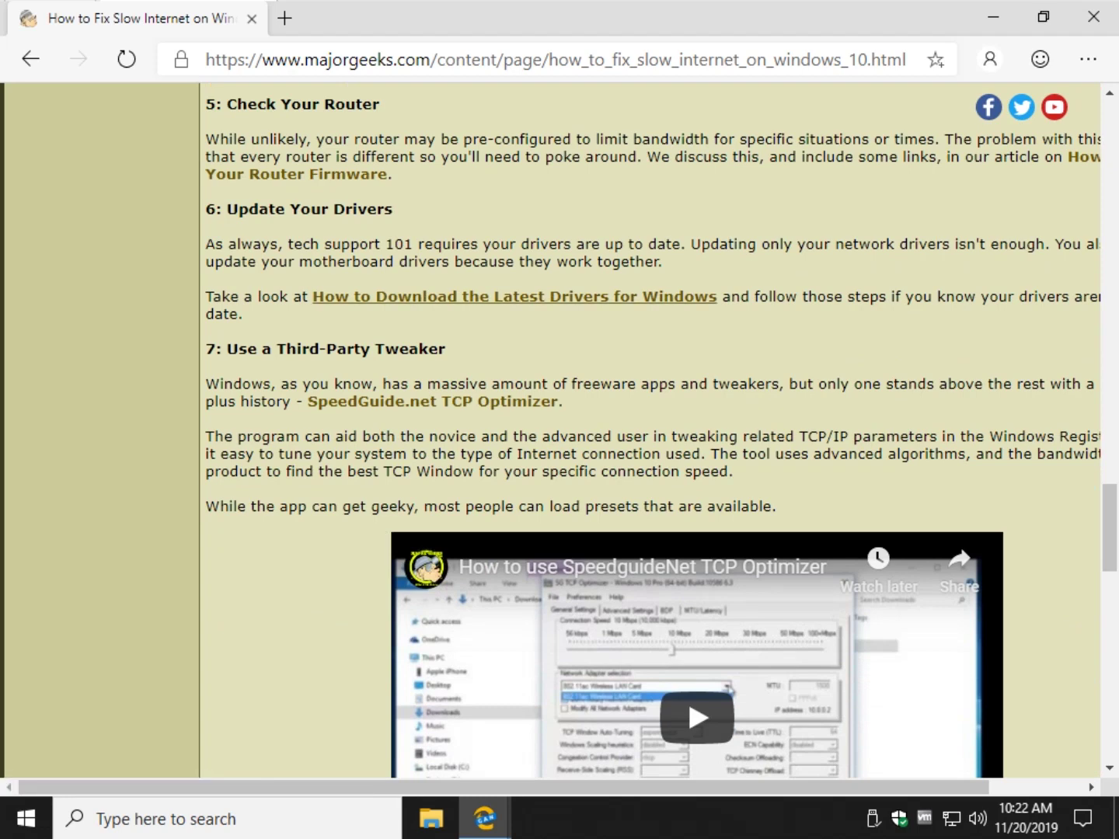
left_click(514, 298)
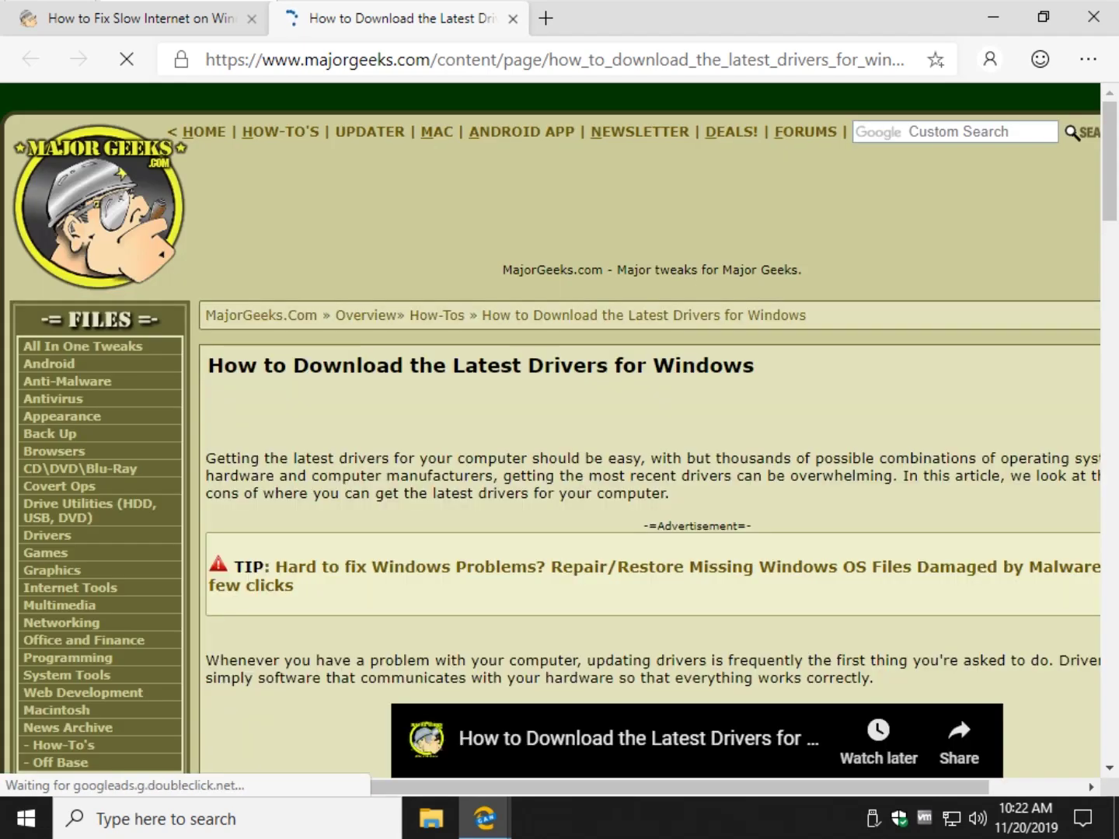
- Scroll through the drivers article's recommended updating apps, then jump back to the top with Home
scroll(564, 431, "down", 6)
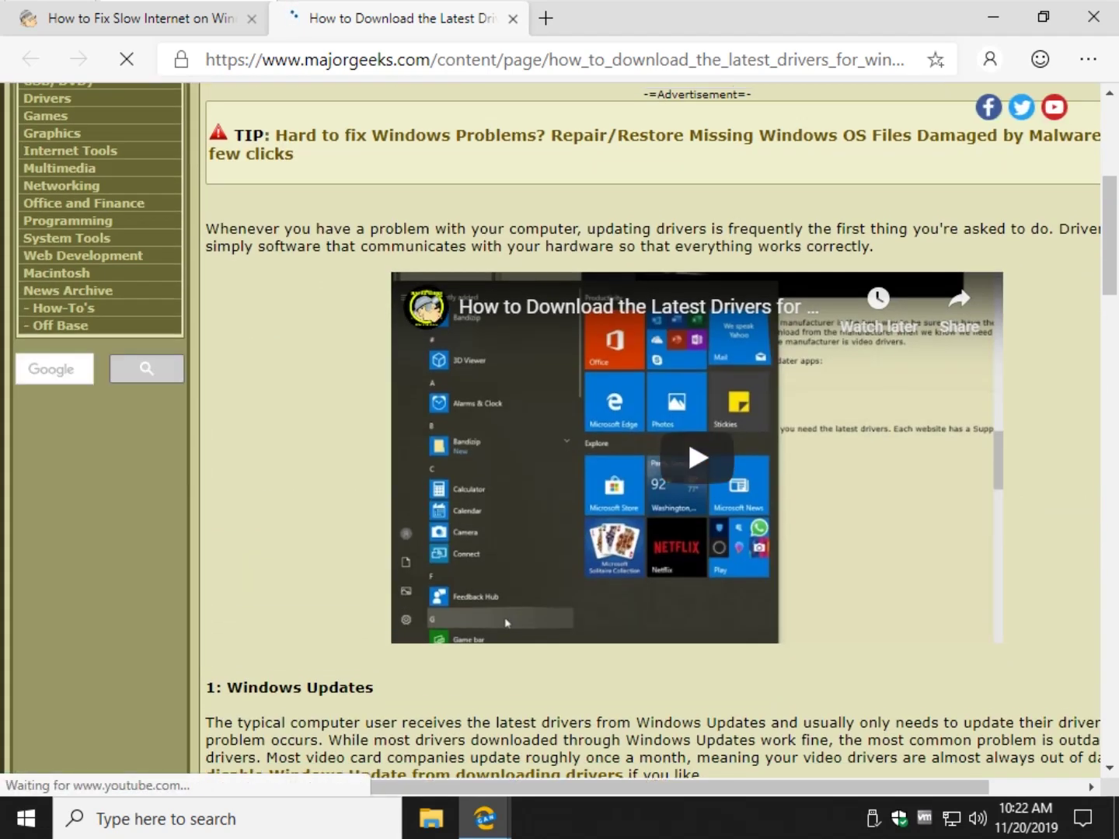
scroll(653, 432, "down", 3)
scroll(653, 431, "down", 3)
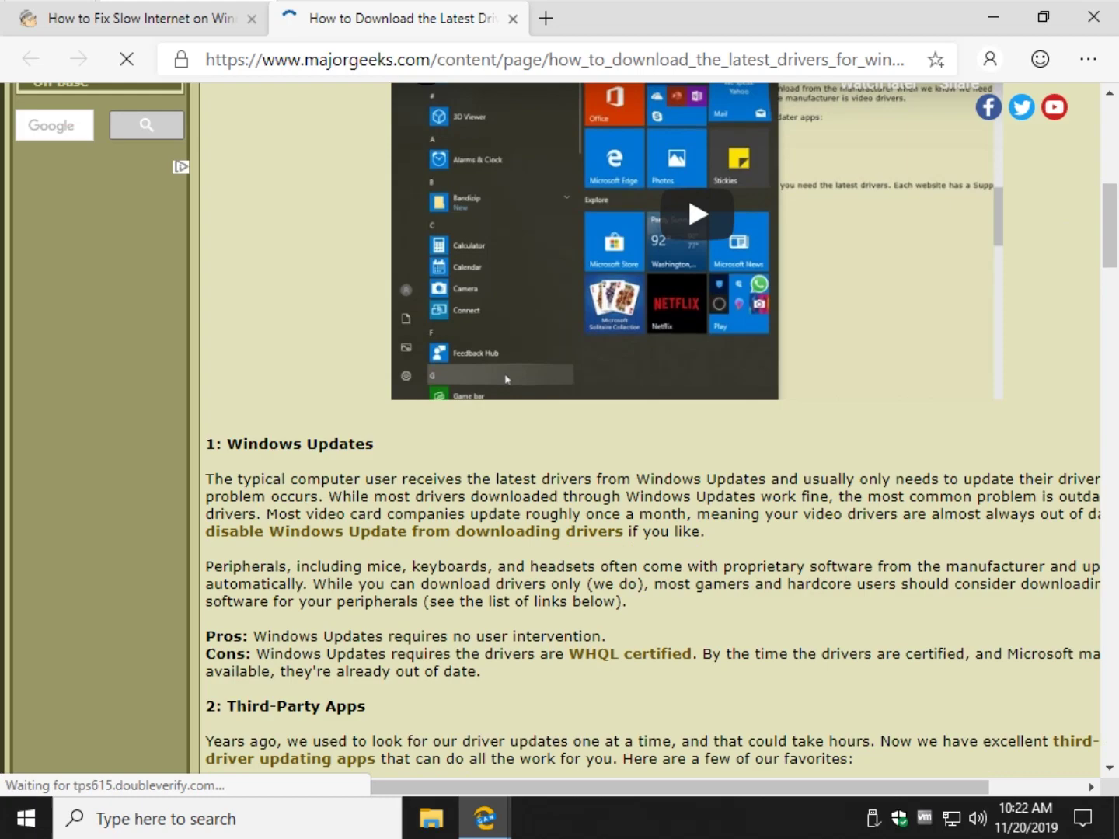
scroll(653, 431, "down", 3)
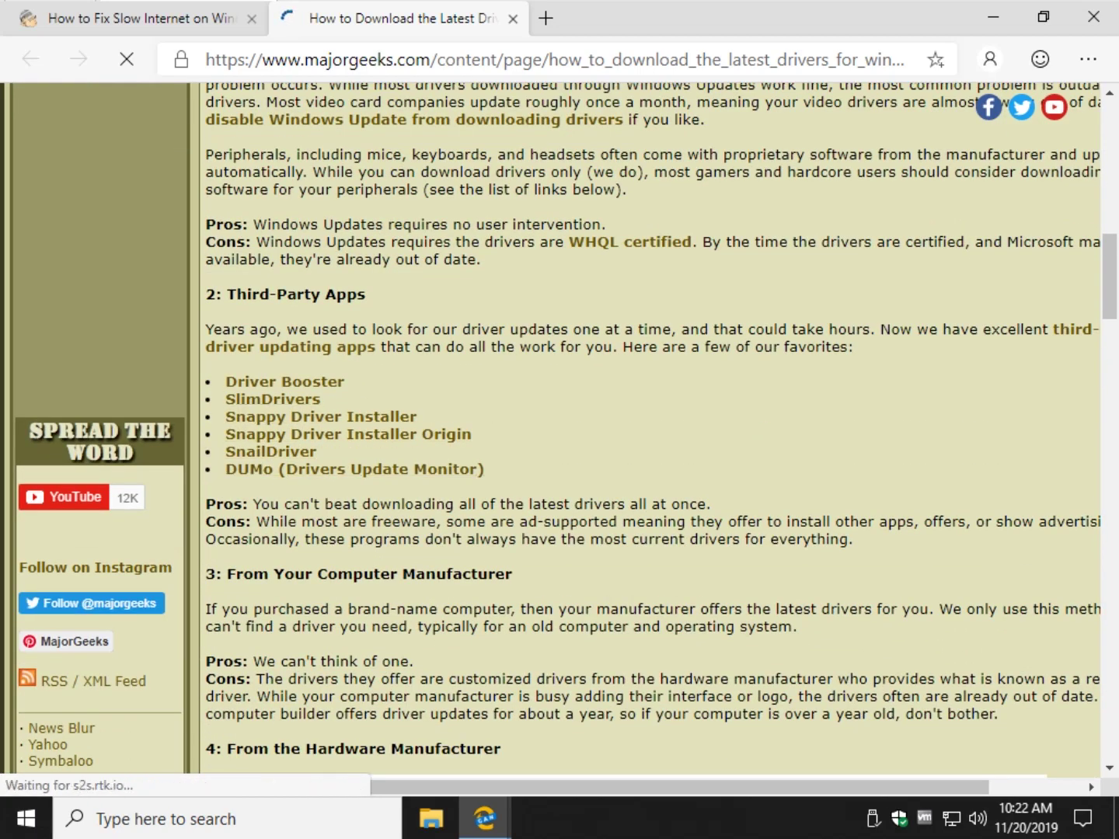
scroll(652, 432, "up", 6)
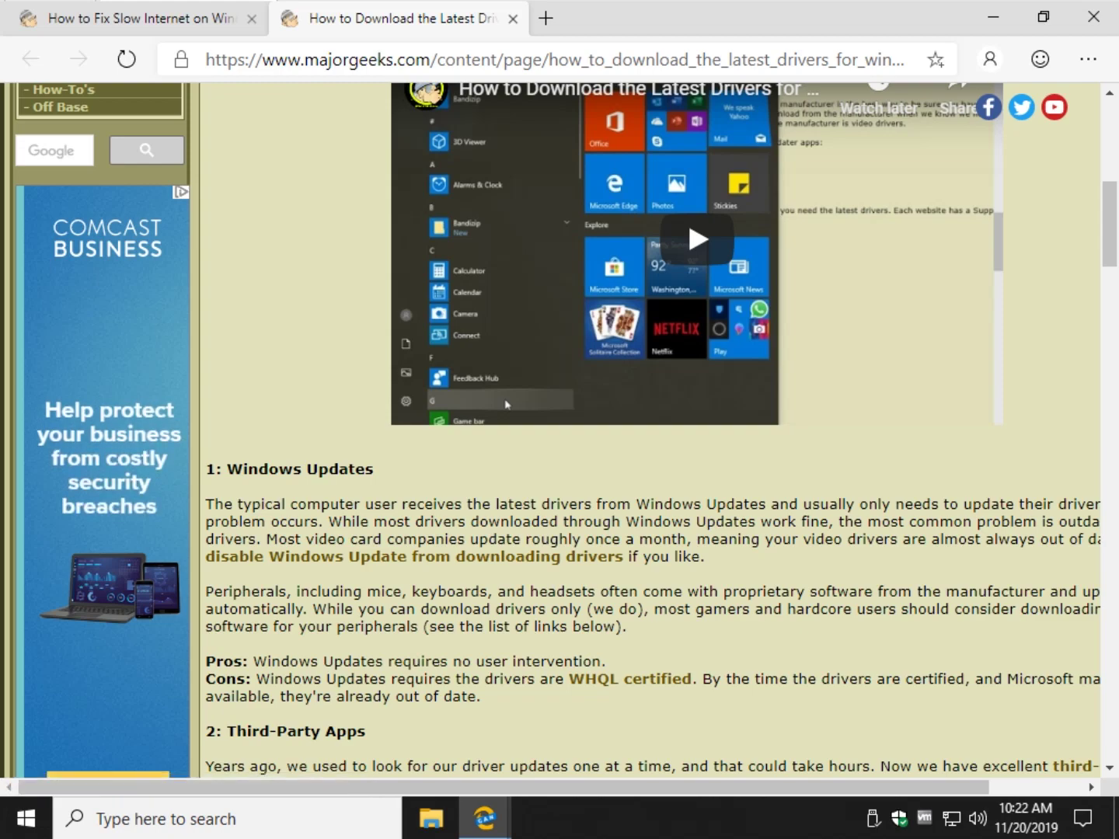
scroll(654, 431, "down", 6)
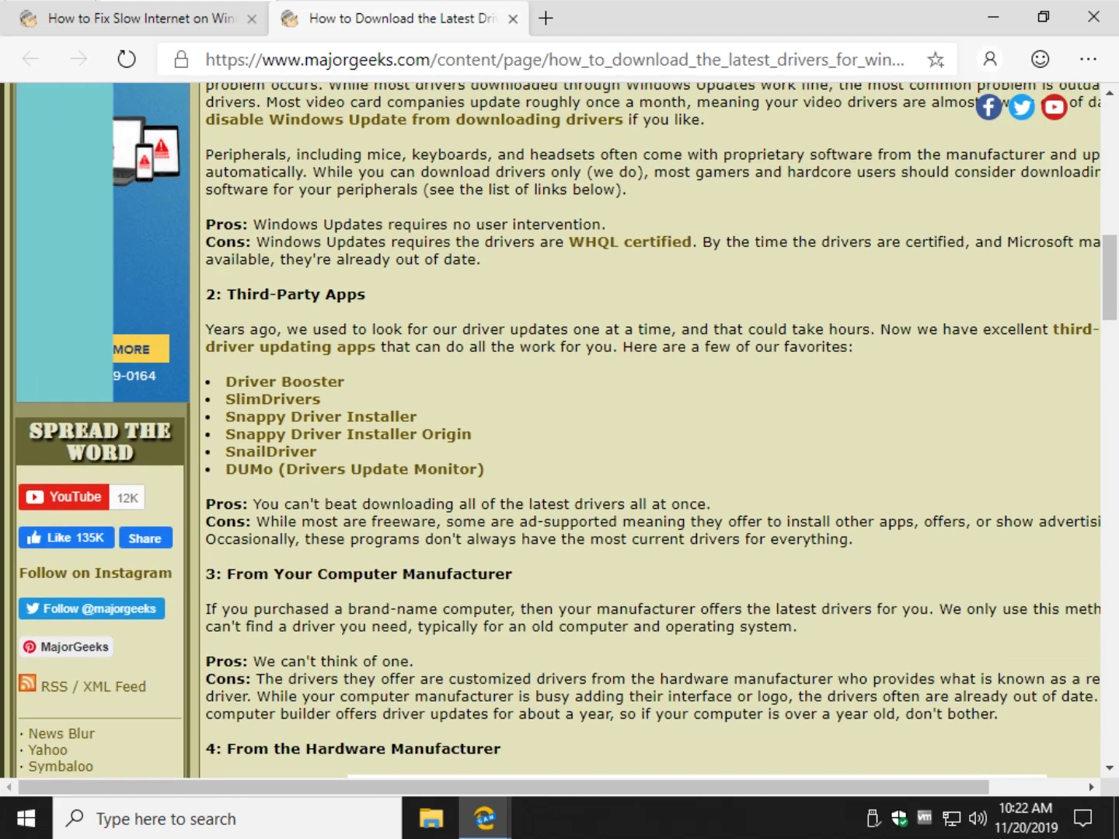
scroll(654, 431, "down", 3)
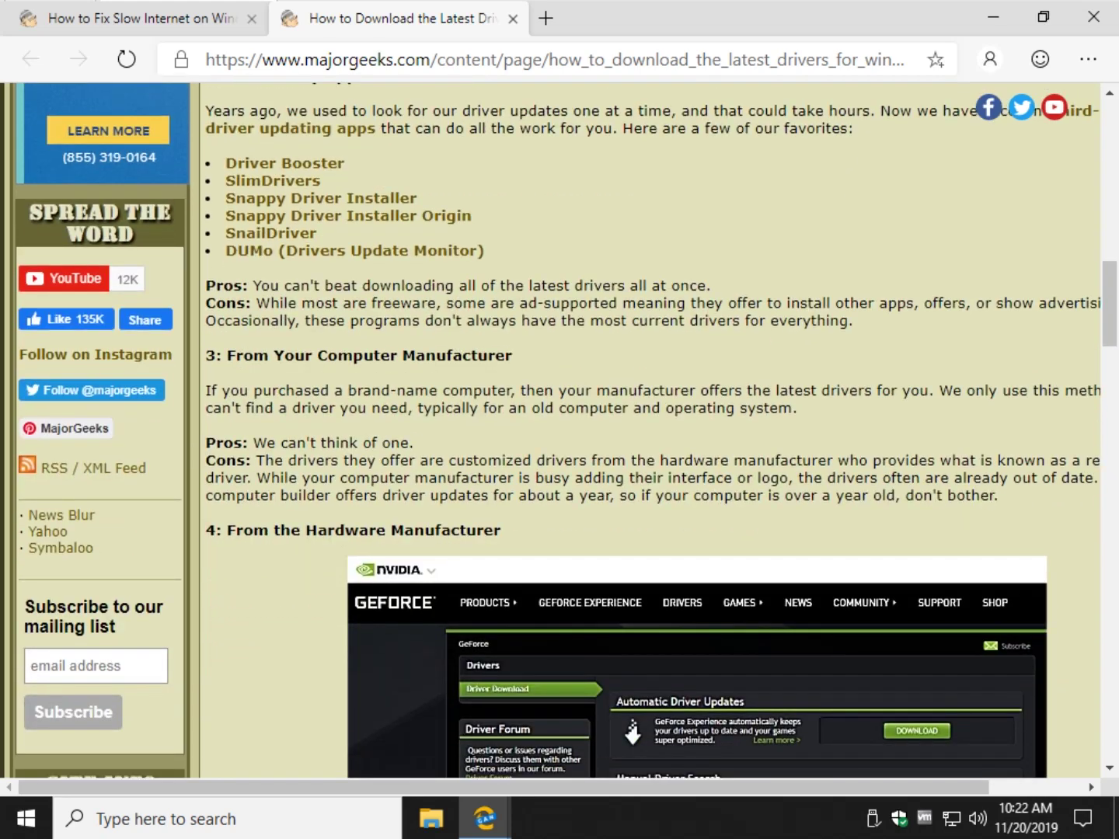
key("Home")
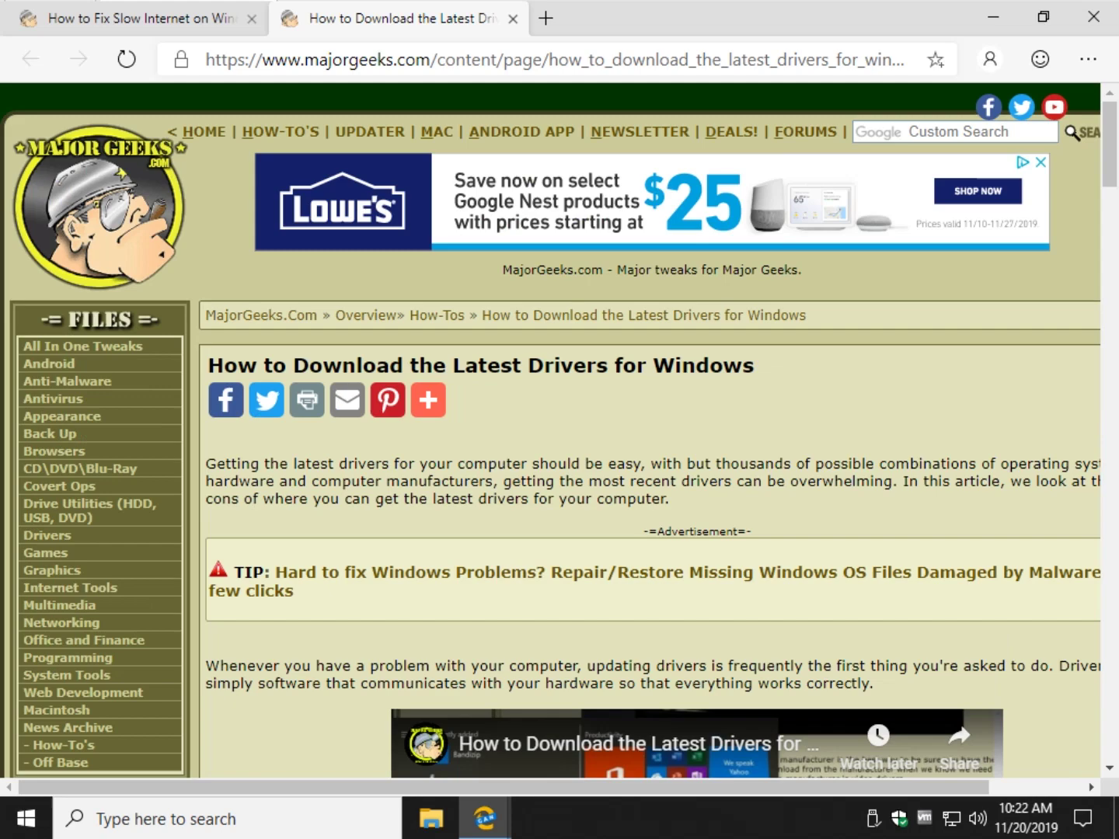
scroll(78, 588, "down", 2)
- Open MajorGeeks' Drivers category and its Drivers Specific sub-category list
left_click(54, 426)
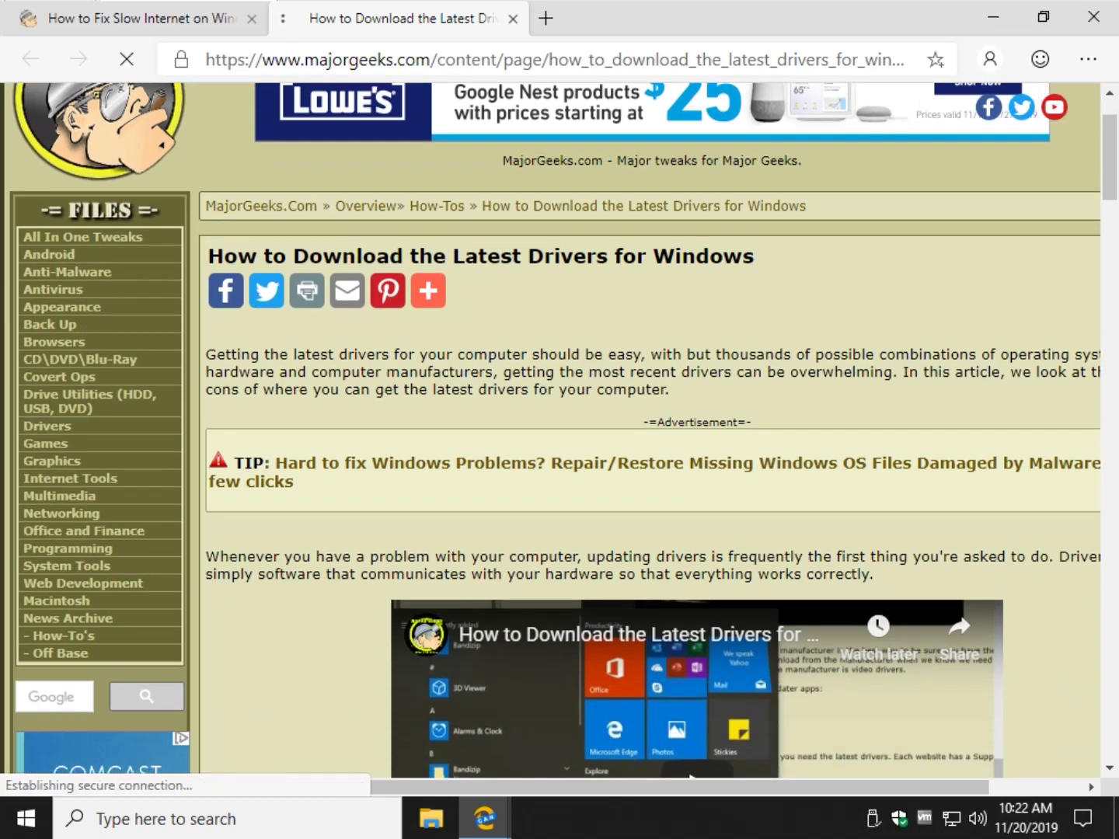
scroll(559, 428, "down", 5)
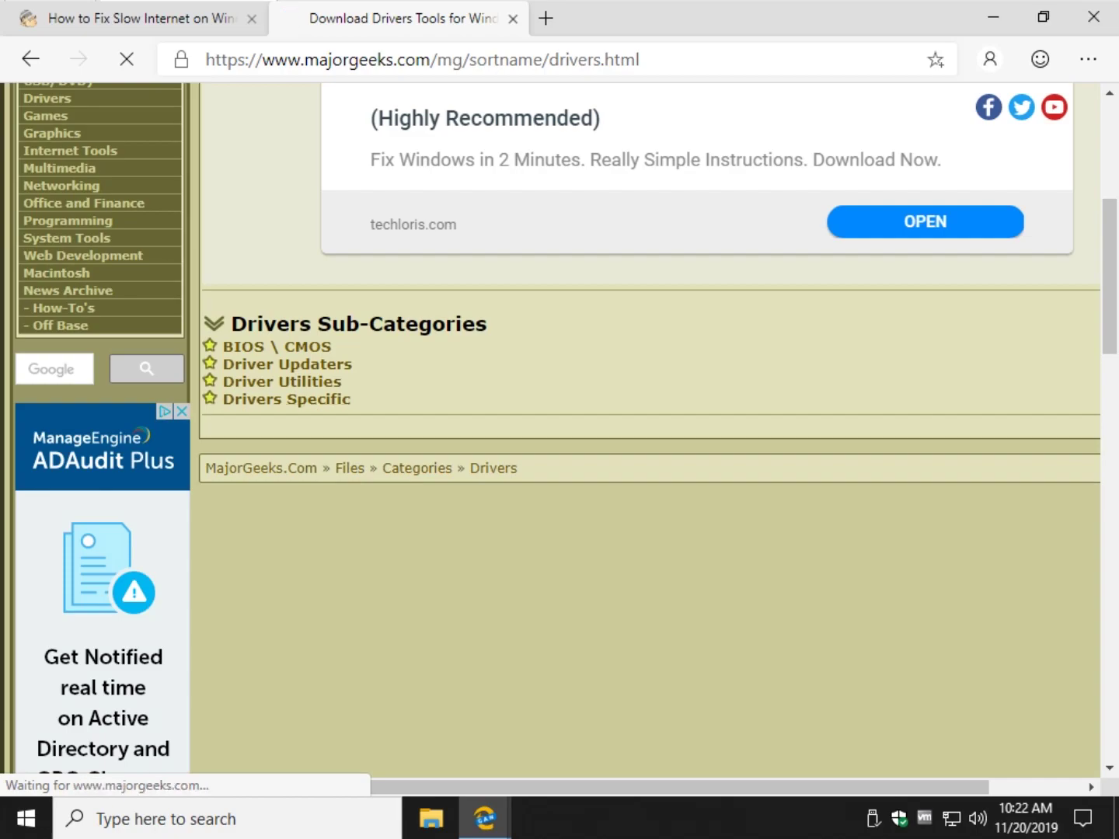
left_click(287, 399)
- Browse down to the Intel Network Adapter drivers, then close the tab to return to the article
scroll(559, 428, "down", 15)
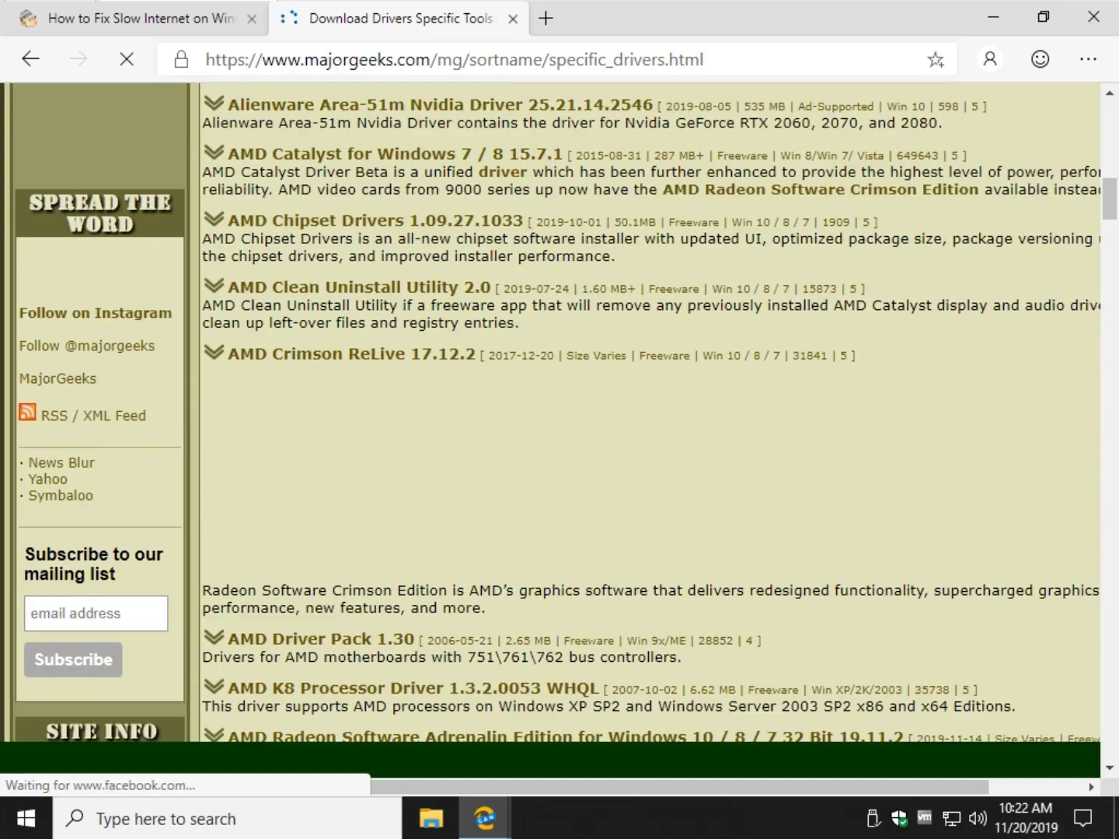
scroll(559, 428, "down", 10)
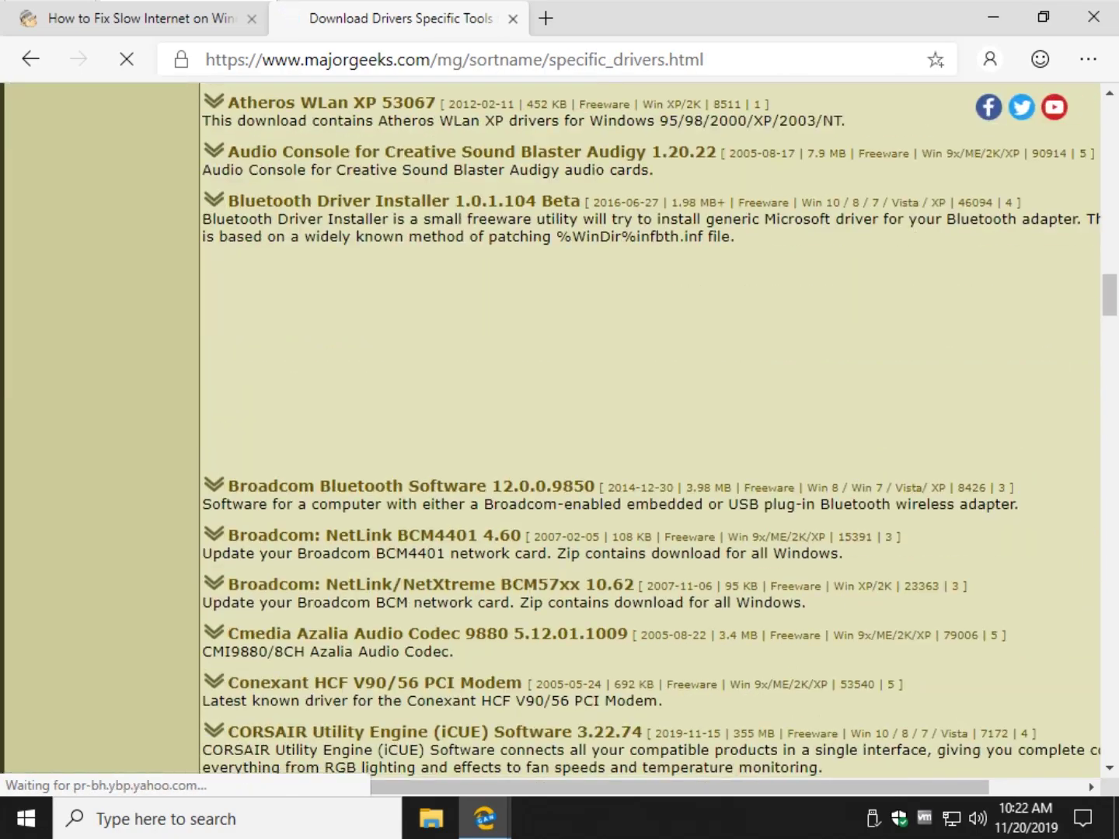
scroll(559, 428, "down", 15)
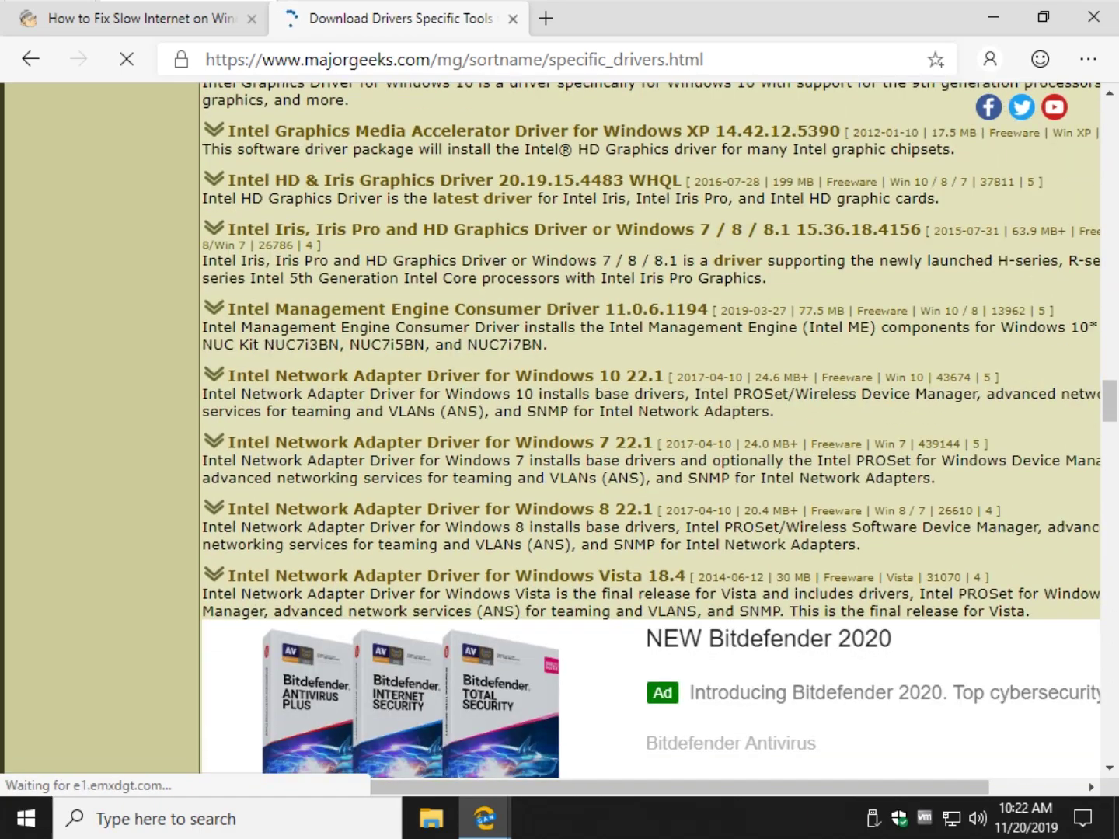
scroll(381, 343, "up", 4)
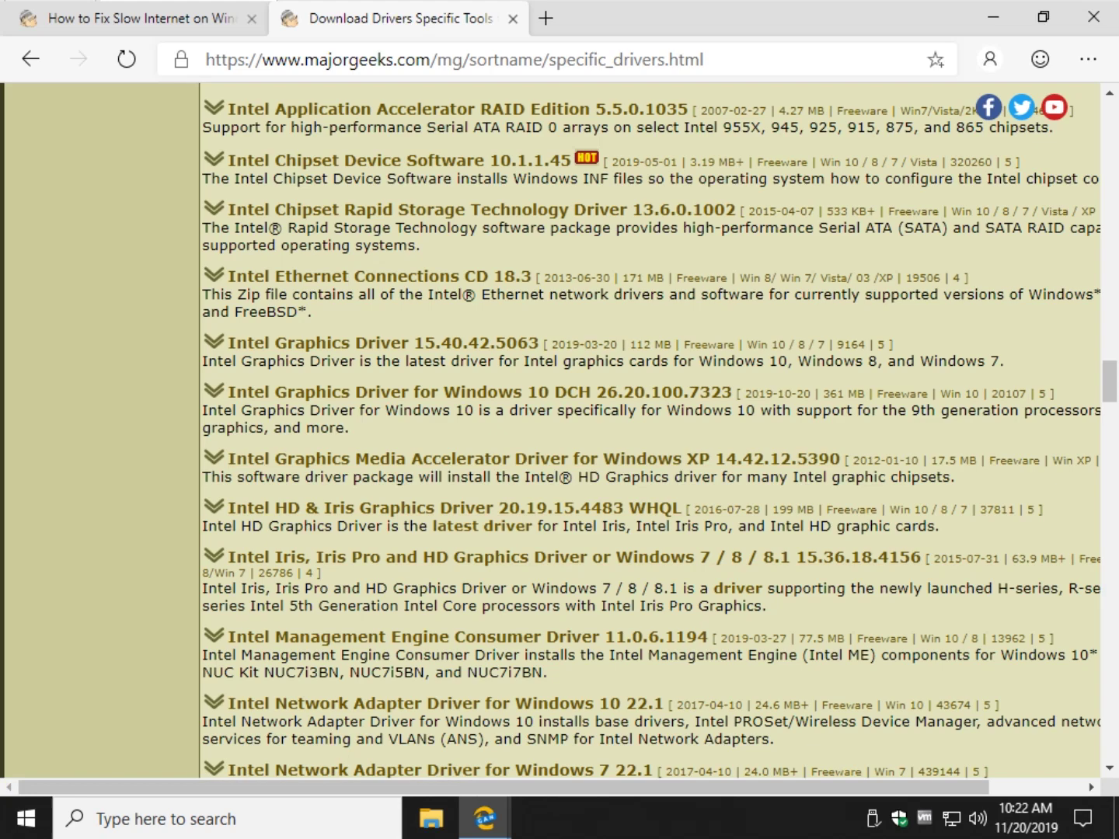
scroll(650, 428, "down", 3)
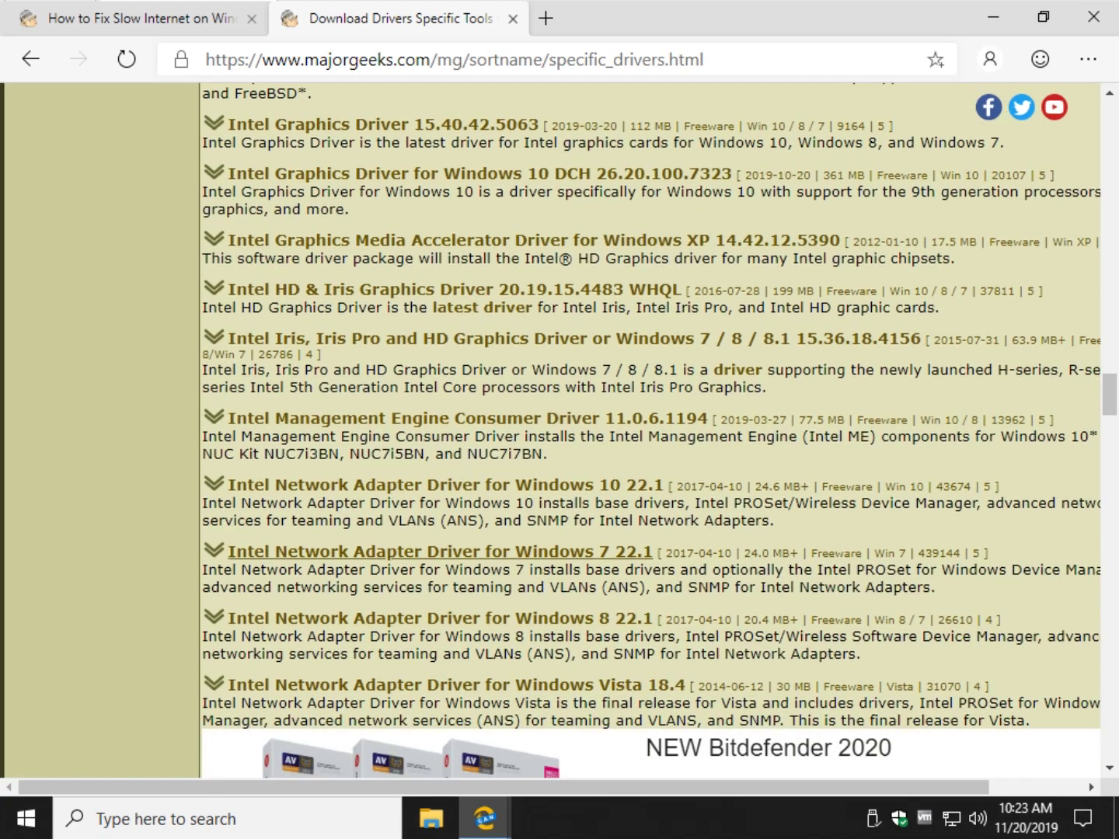
scroll(651, 432, "down", 7)
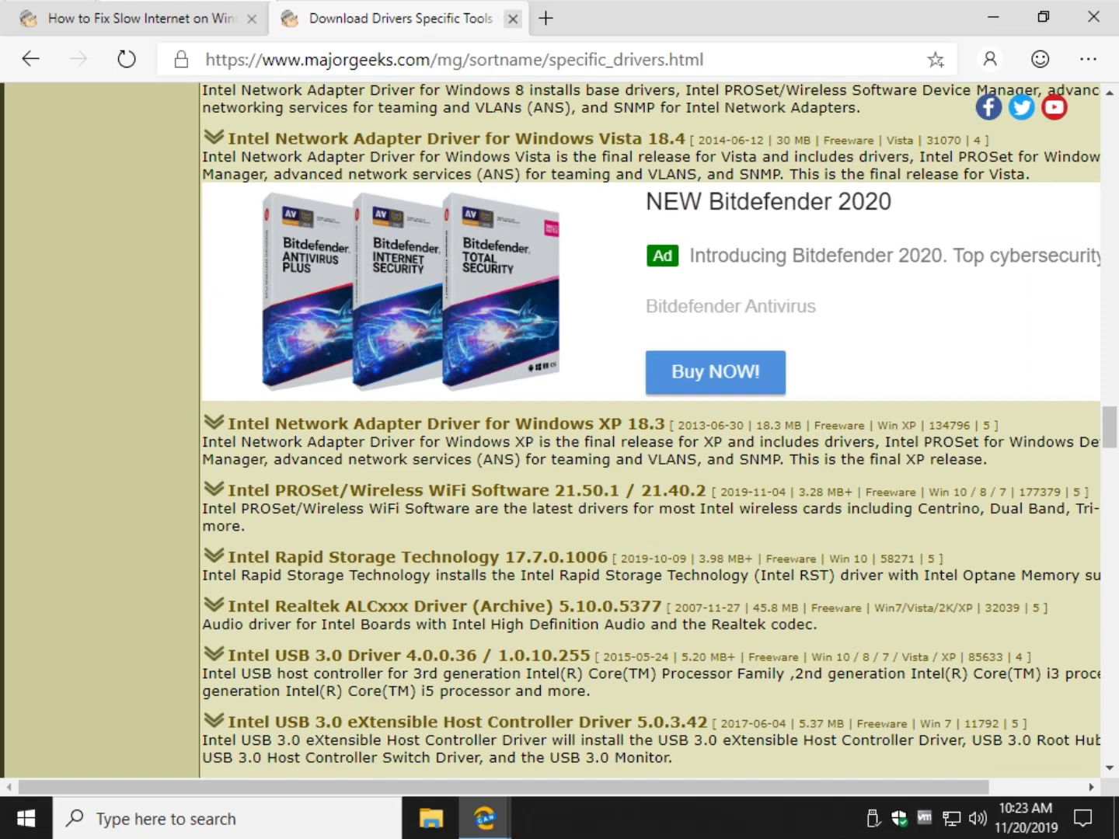
left_click(514, 18)
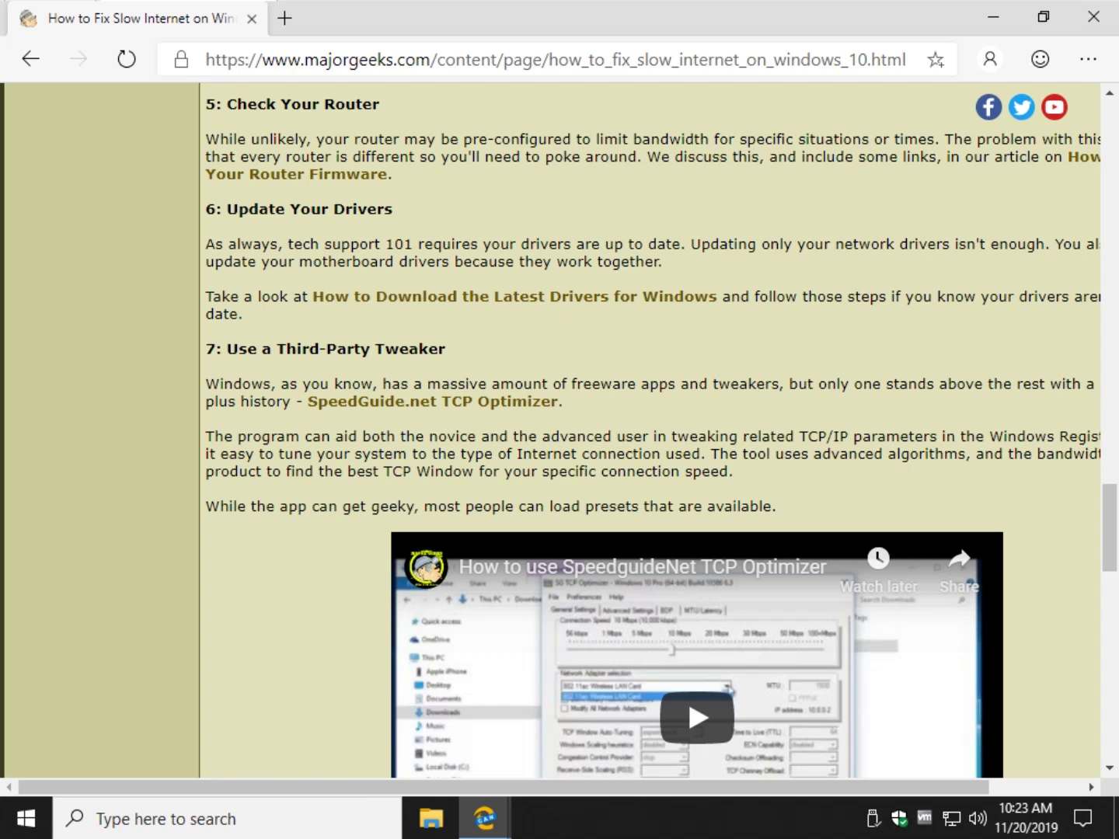
- Open the SpeedGuide.net TCP Optimizer download page and look over its description and how-to video
scroll(653, 428, "down", 2)
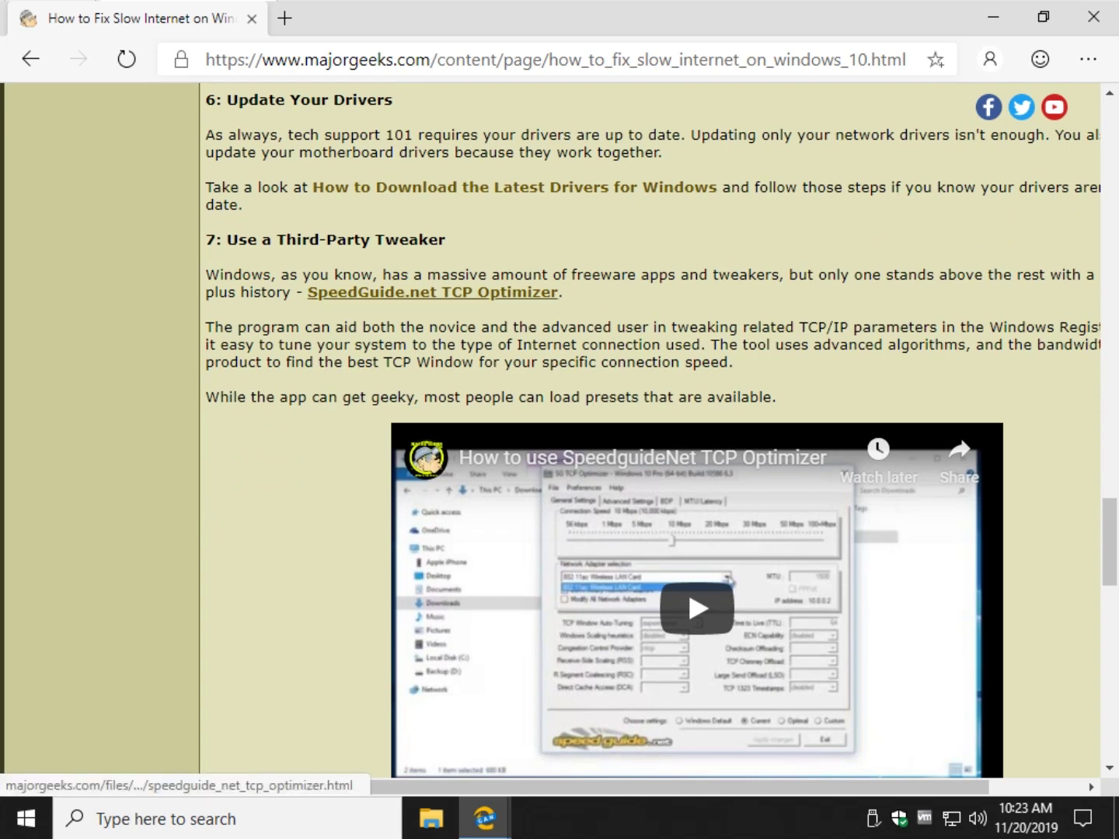
left_click(432, 291)
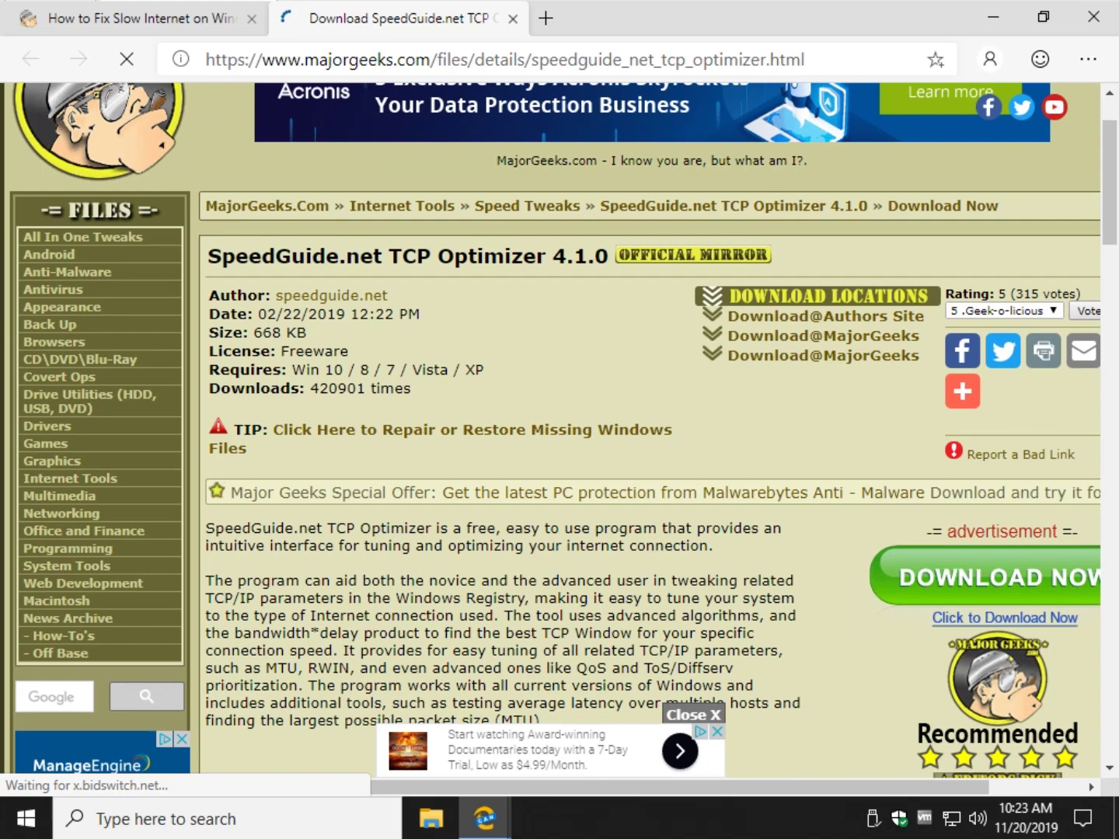
scroll(653, 436, "down", 7)
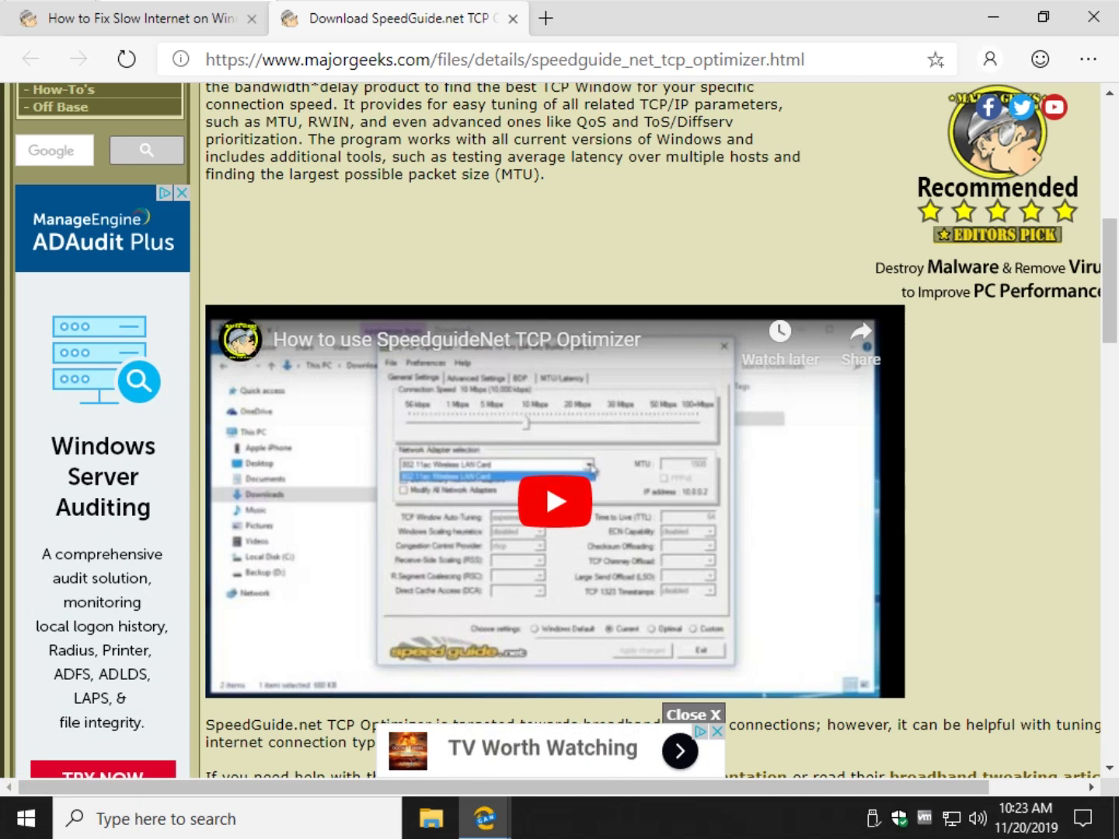
scroll(560, 431, "down", 2)
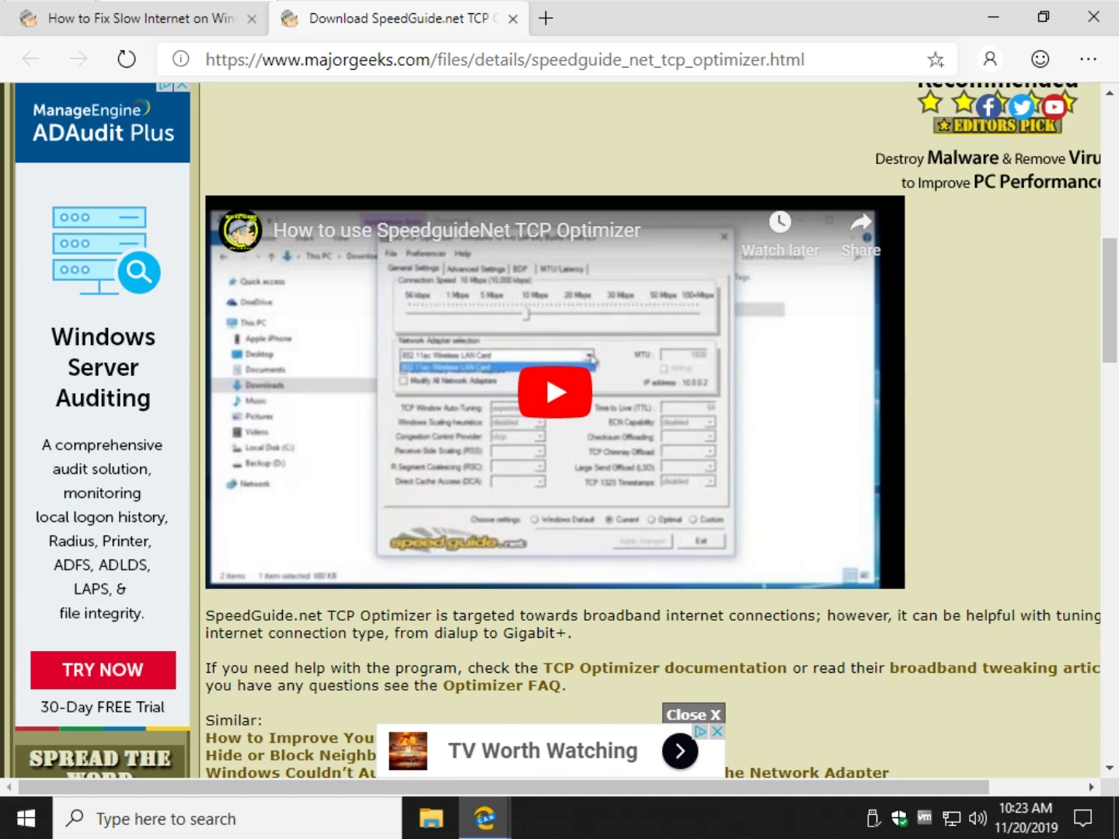
scroll(653, 429, "down", 1)
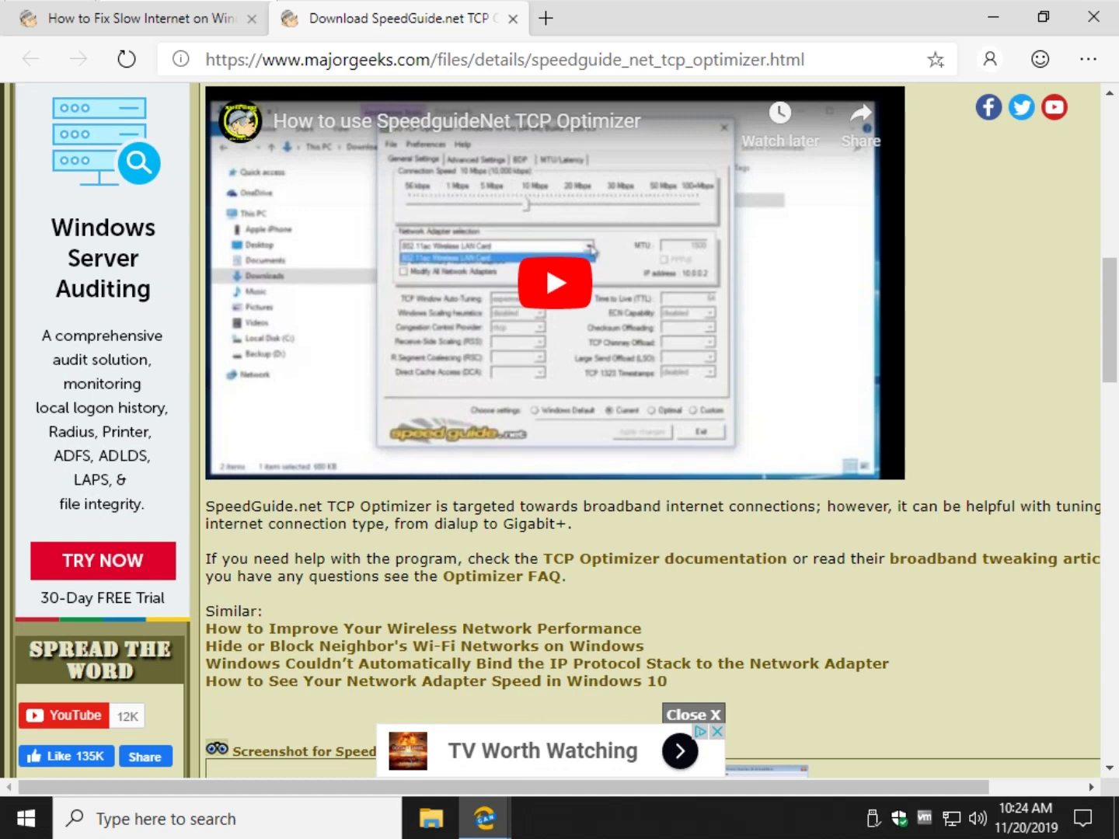
- Close the TCP Optimizer page and read down to the wireless article's antenna and wireless-card tips
left_click(513, 19)
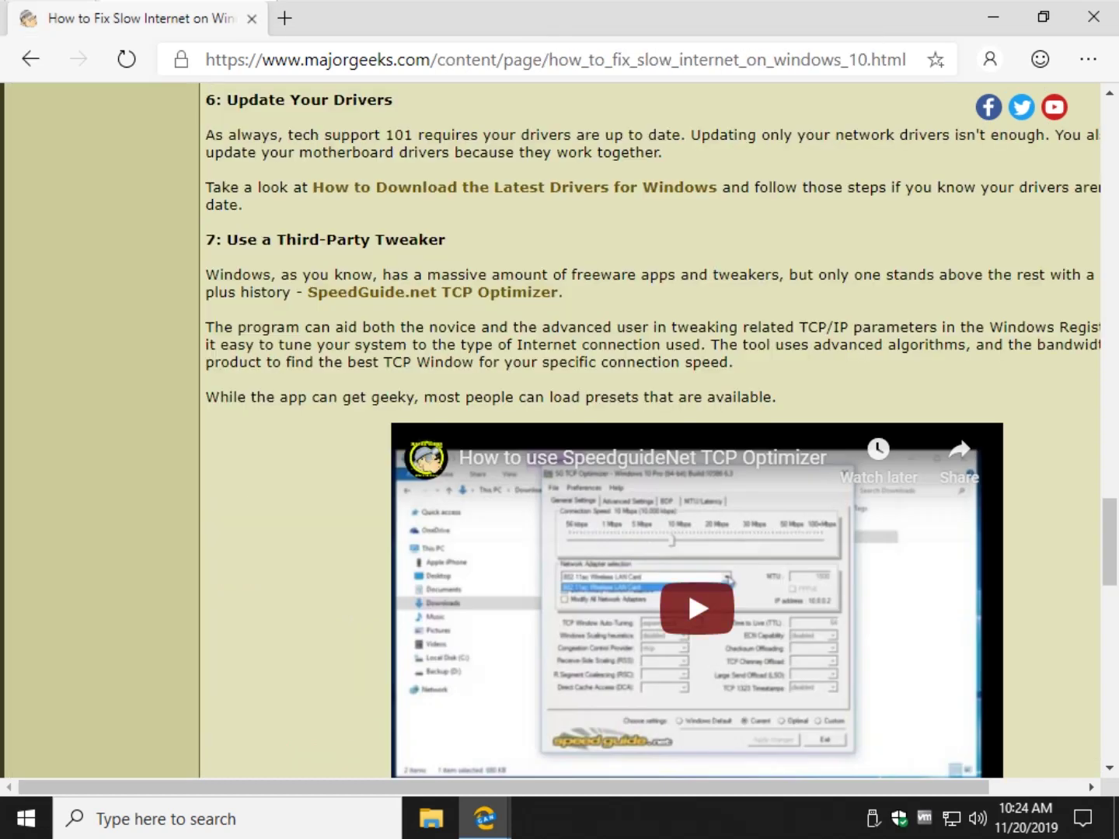
scroll(653, 427, "down", 2)
scroll(653, 428, "up", 1)
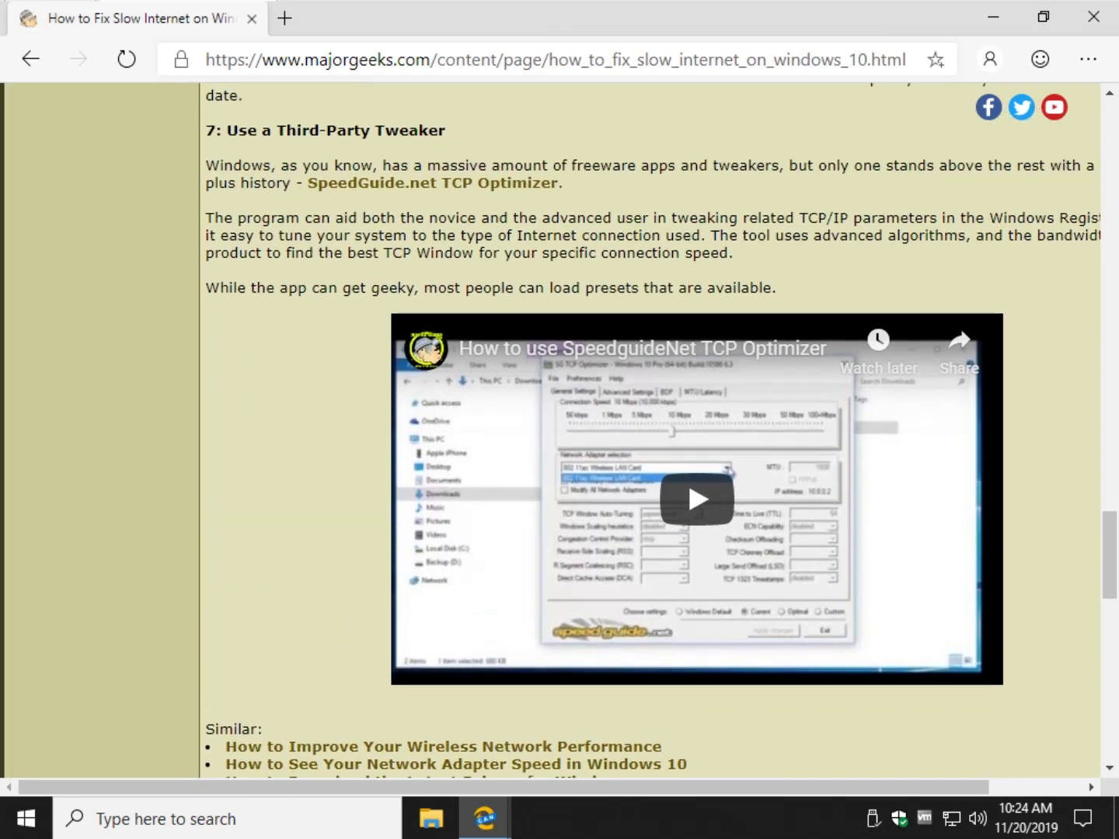
scroll(687, 260, "down", 2)
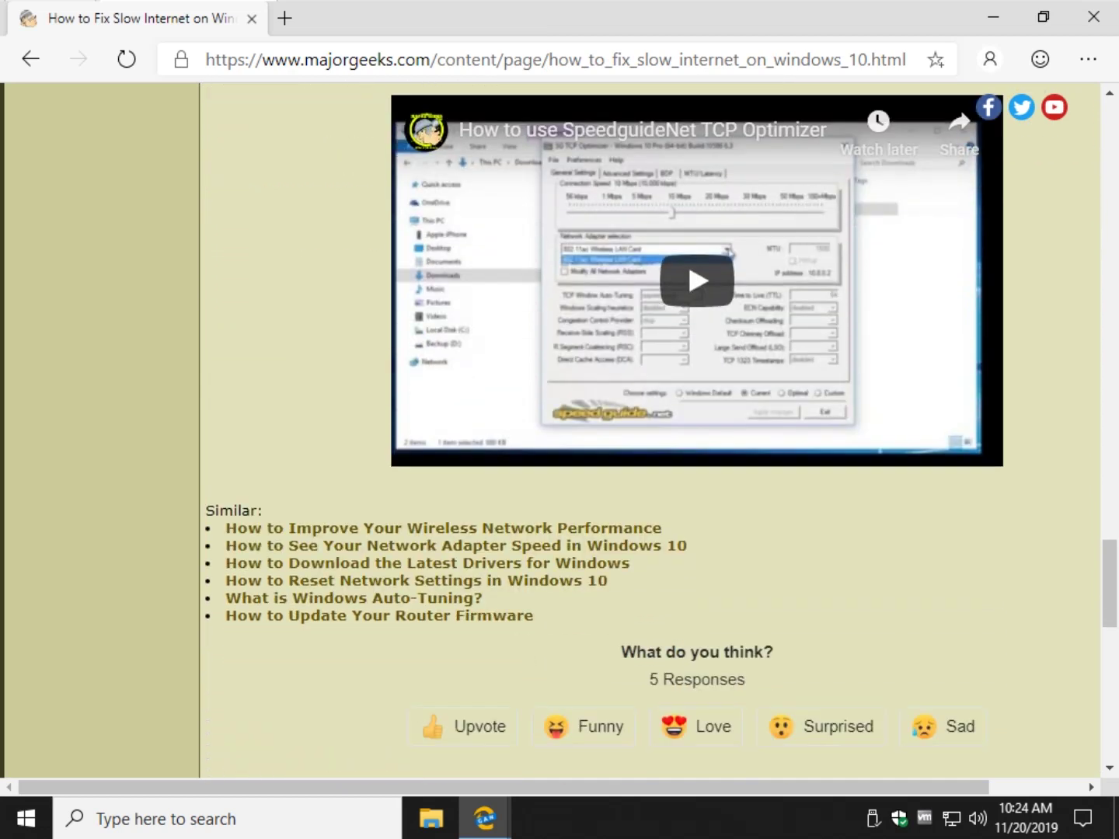
scroll(687, 259, "down", 2)
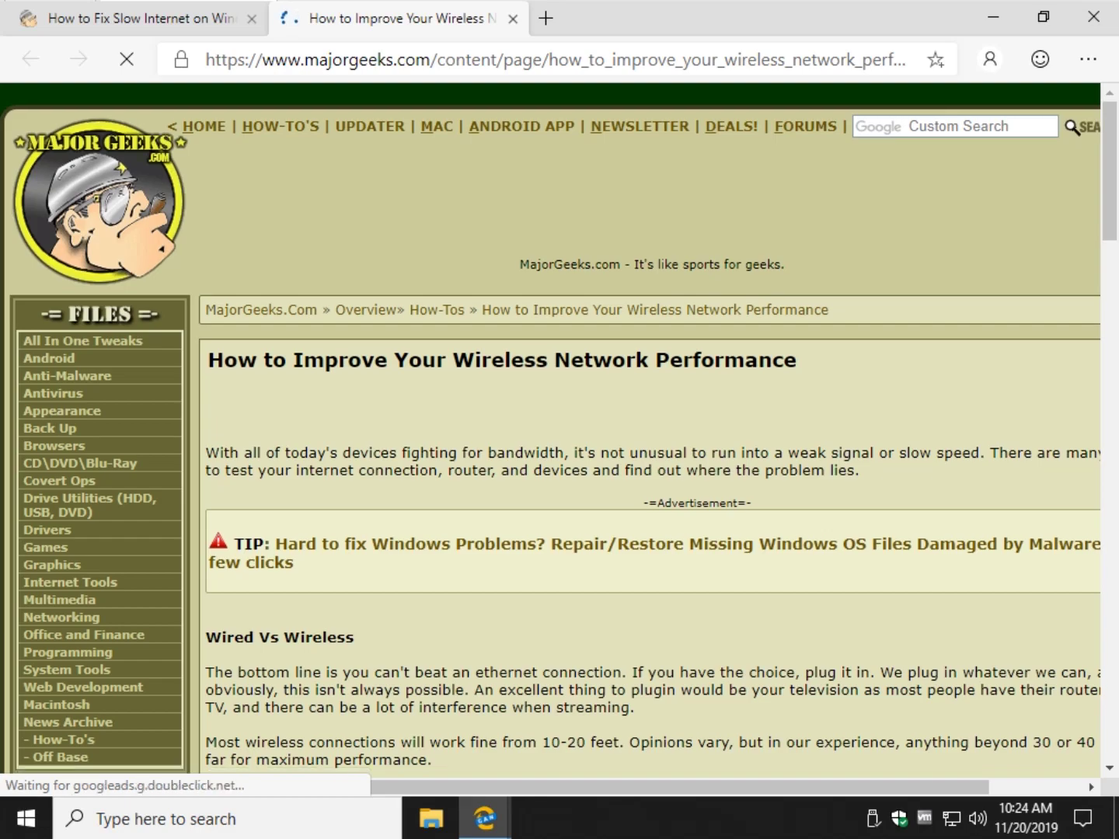
scroll(650, 428, "down", 4)
scroll(650, 427, "down", 10)
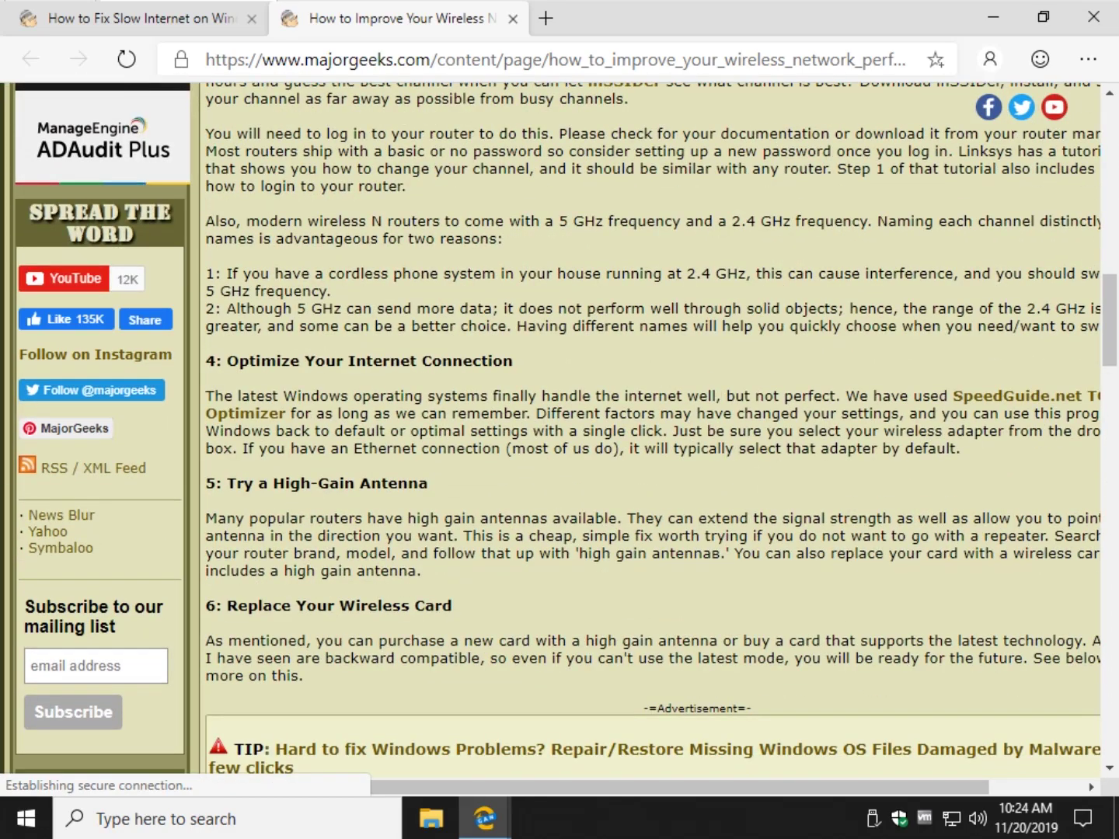
scroll(650, 427, "down", 4)
- Close the wireless article and read the router firmware guide's Login & Password and Router Firmware sections
left_click(513, 18)
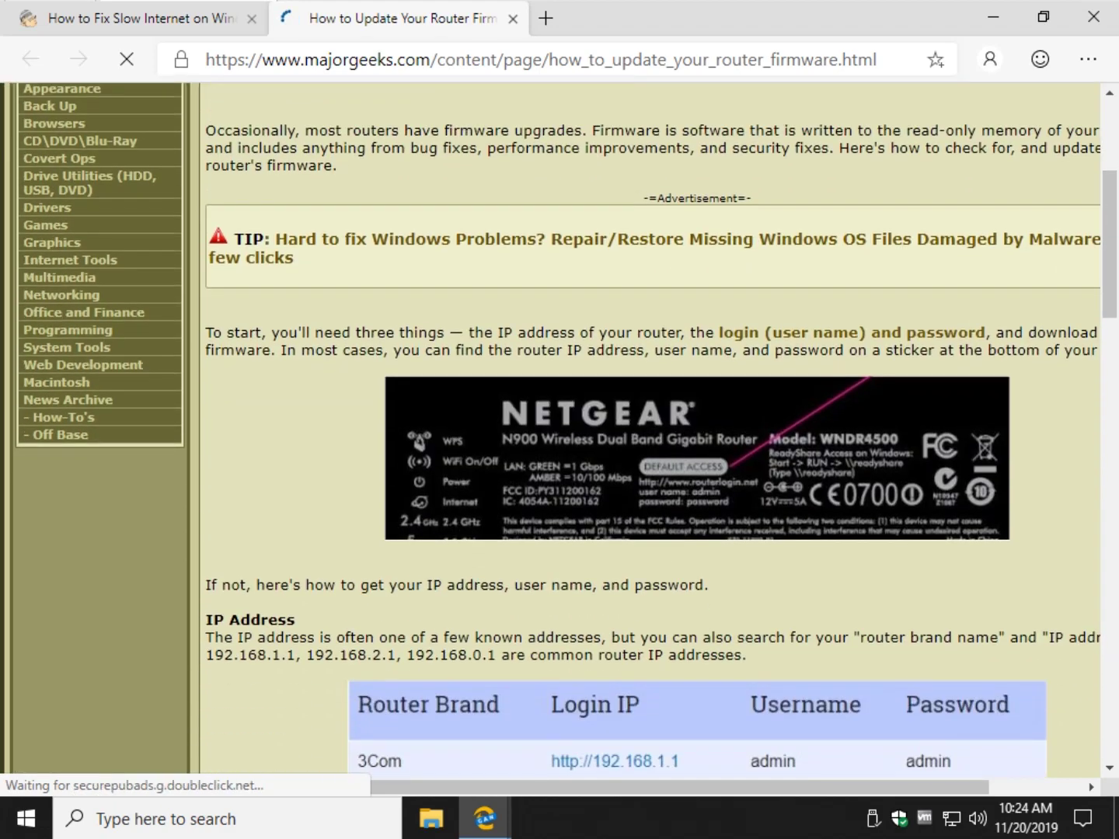
scroll(560, 428, "down", 3)
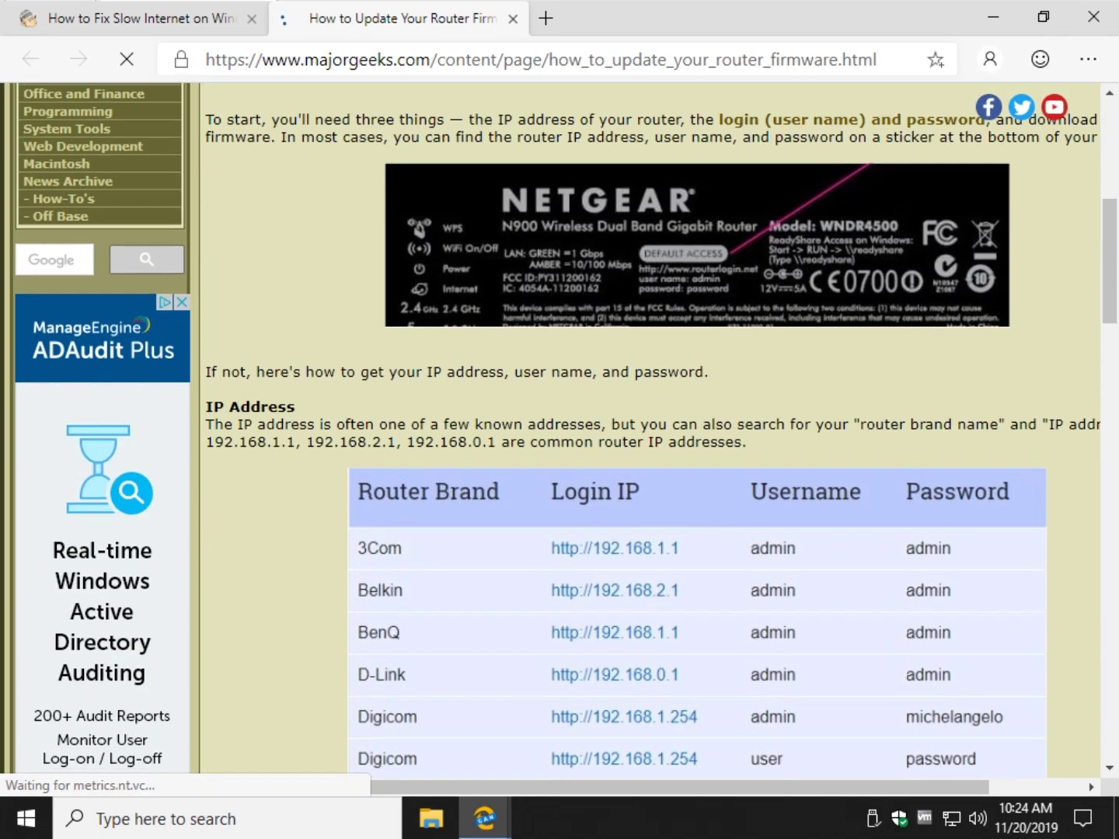
scroll(559, 427, "down", 1)
scroll(559, 428, "down", 3)
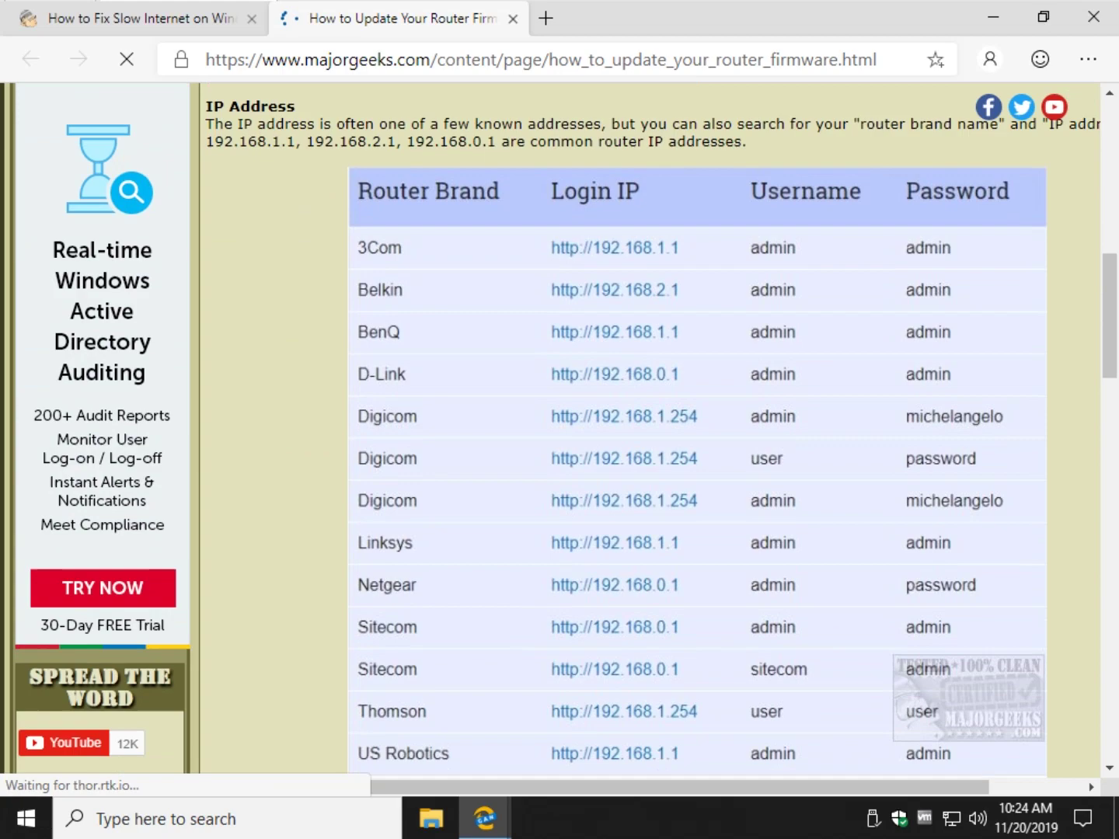
scroll(559, 428, "down", 5)
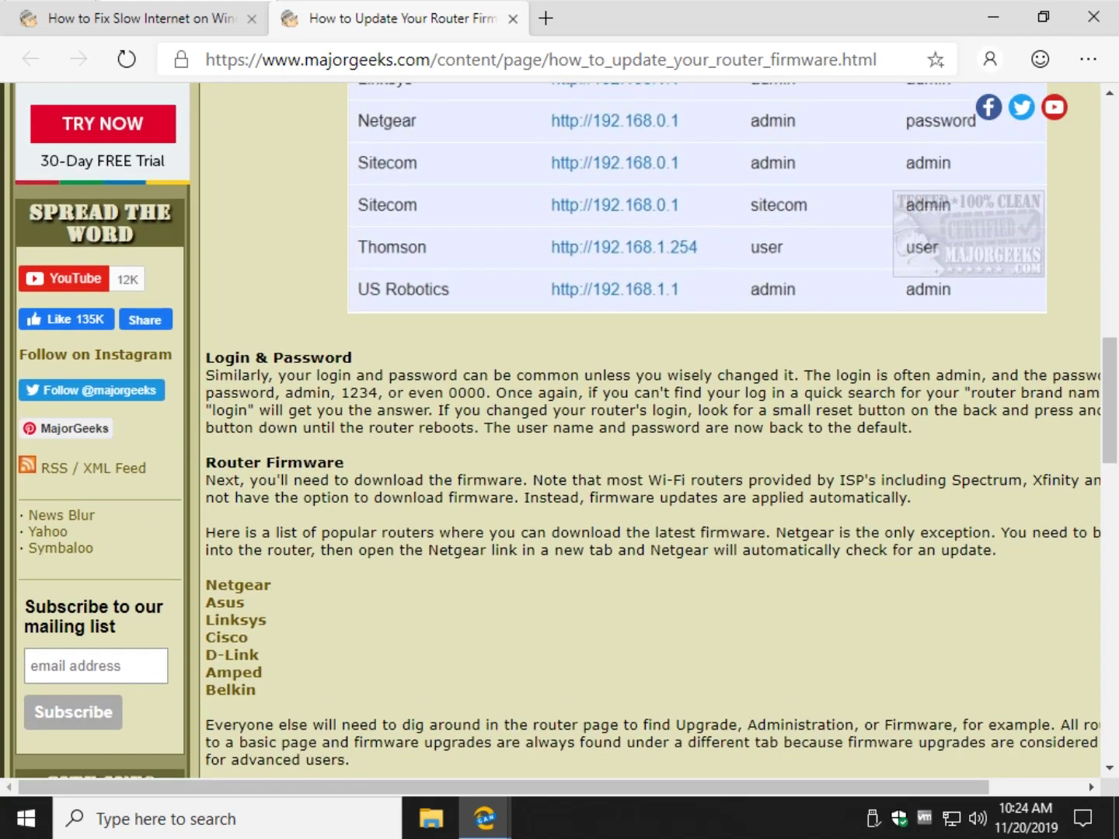
scroll(559, 428, "down", 7)
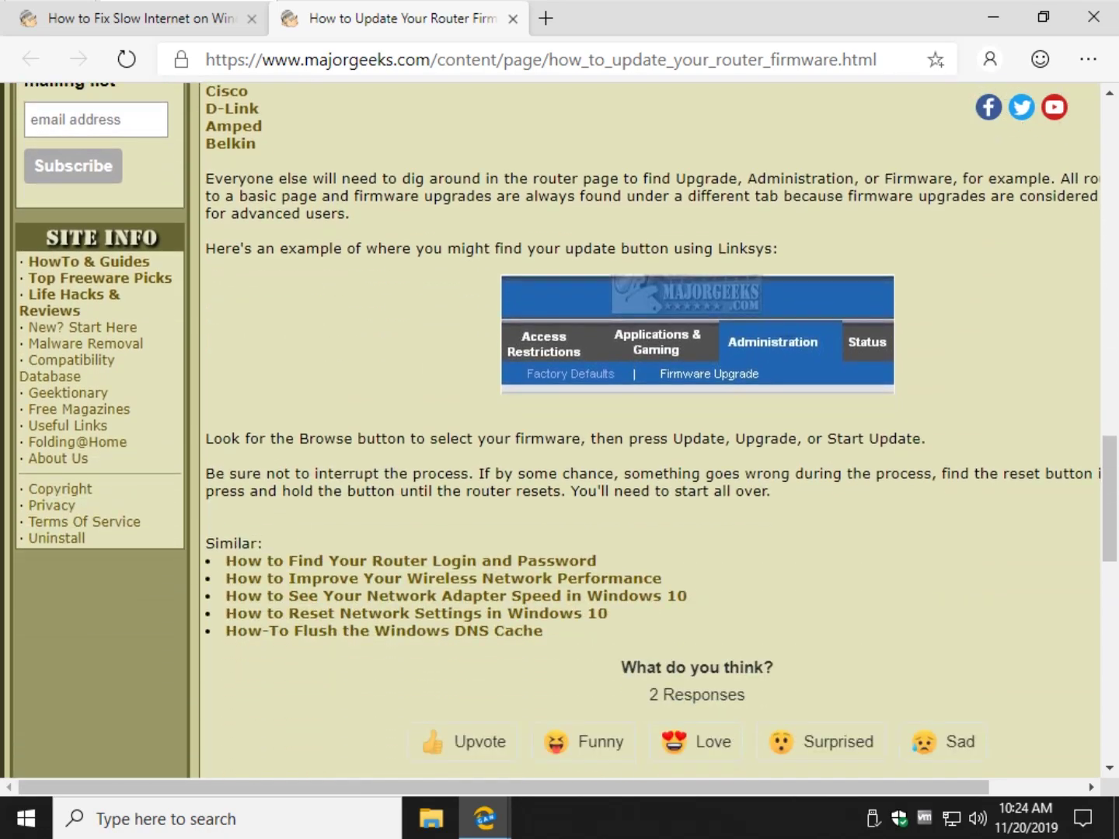